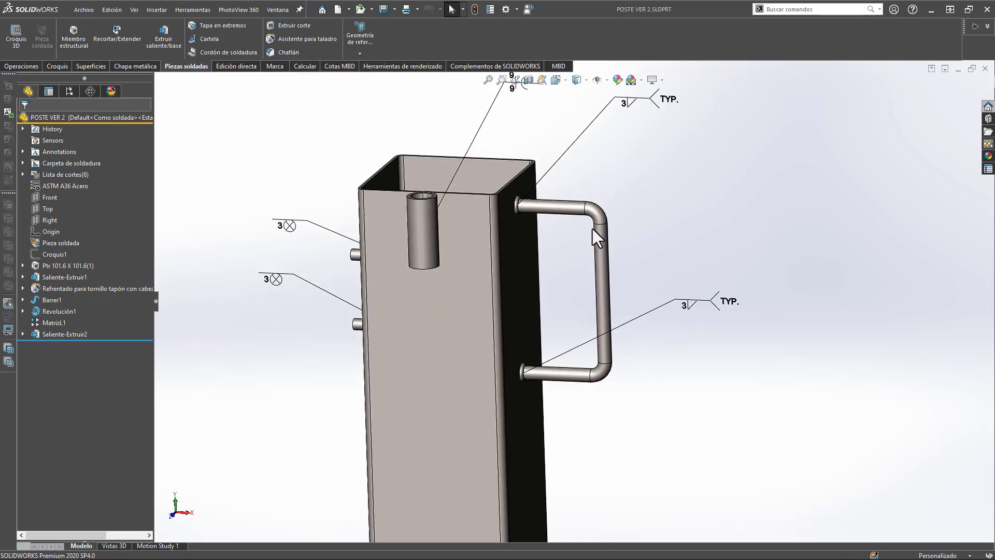
- Examine the weld beads and weld symbols on the side pegs, vertical tube and handle near the post's upper end
scroll(503, 291, up, 3)
middle_drag(502, 291, 481, 272)
scroll(484, 252, down, 3)
scroll(483, 252, down, 2)
scroll(481, 271, up, 3)
middle_drag(519, 303, 407, 335)
scroll(407, 334, down, 3)
scroll(416, 327, down, 3)
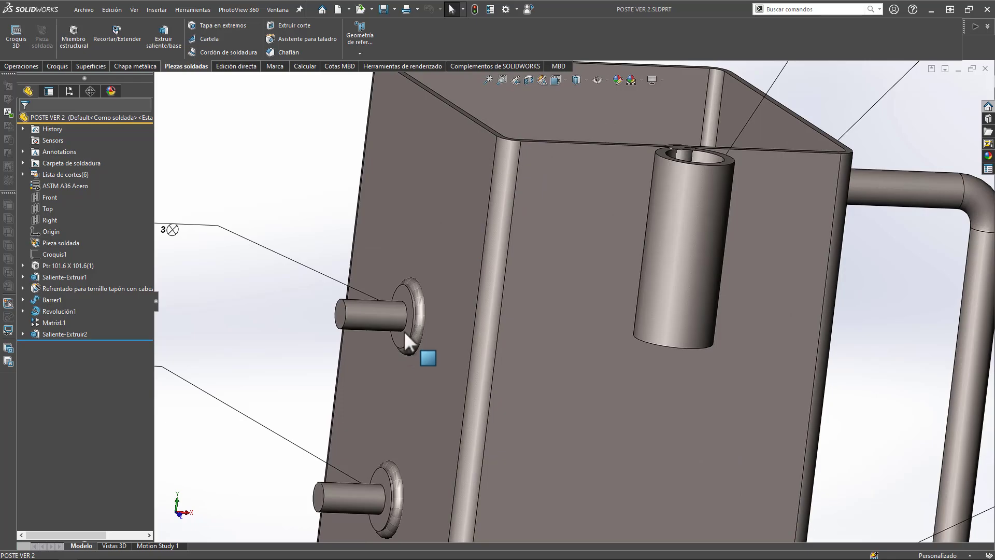
scroll(356, 499, up, 5)
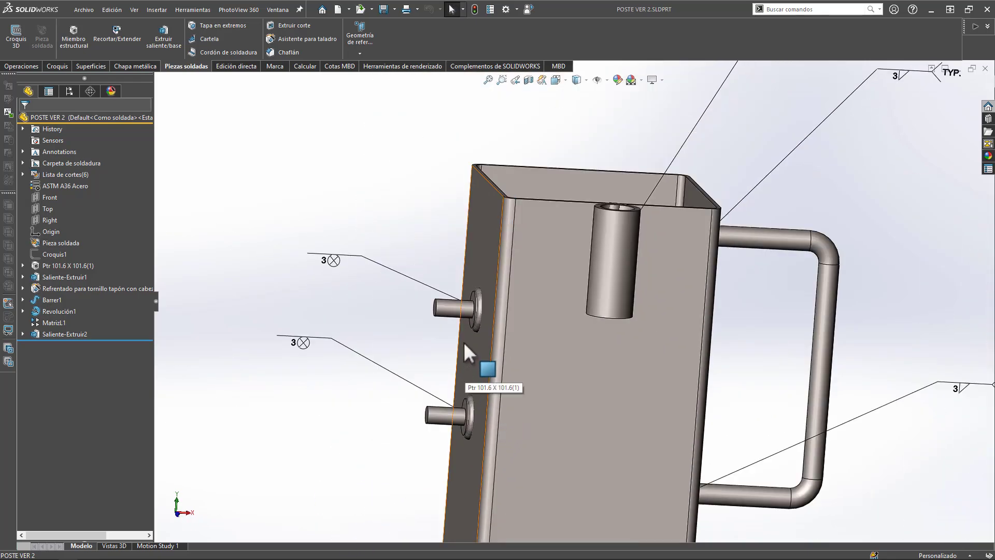
- Inspect the whole post and the weld symbol where the tube meets the base plate
scroll(536, 358, up, 8)
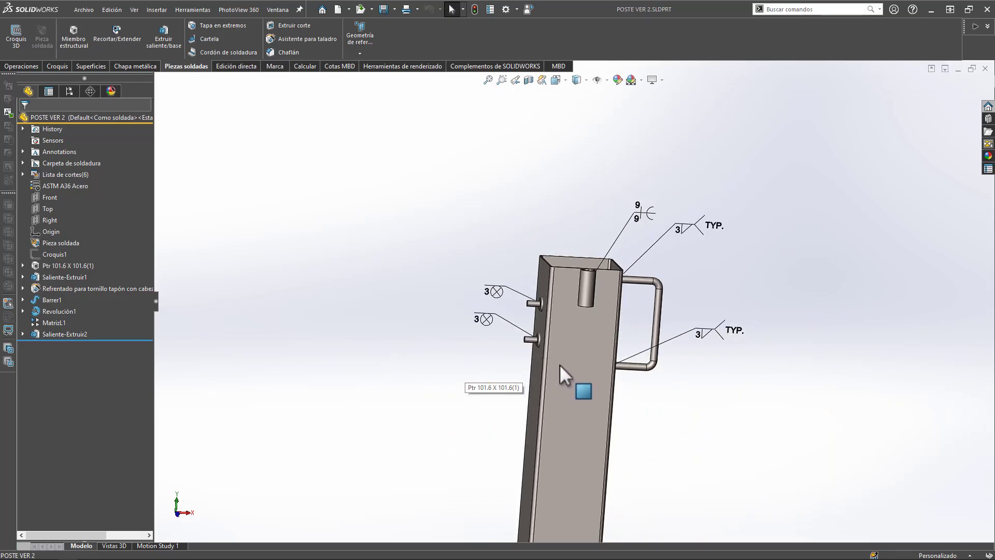
scroll(594, 417, down, 5)
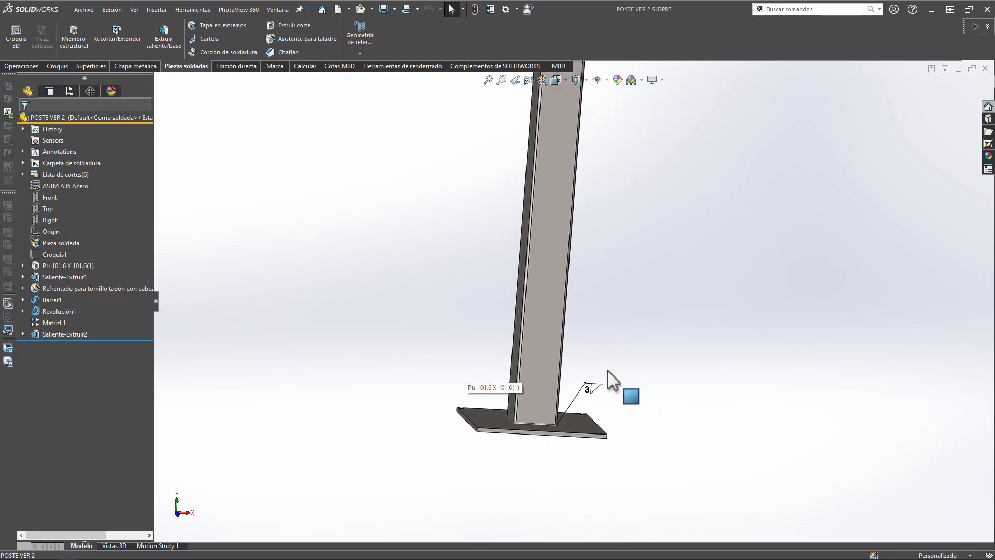
scroll(588, 311, up, 3)
scroll(576, 303, up, 3)
scroll(587, 305, down, 2)
scroll(586, 305, up, 2)
scroll(572, 192, down, 3)
scroll(570, 196, down, 3)
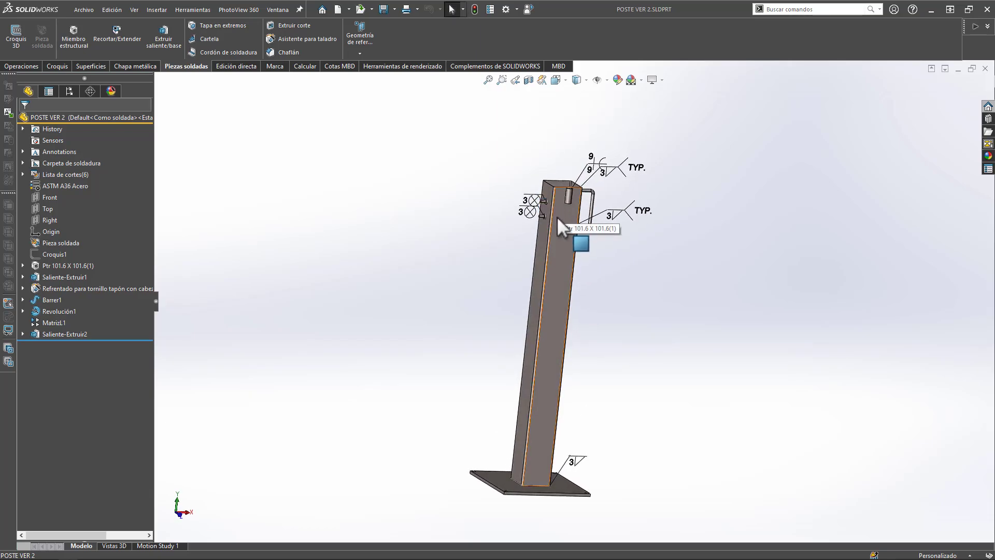
- Shift the 9/9 weld symbol of the short vertical tube slightly down toward the post
scroll(619, 179, down, 3)
middle_drag(529, 204, 524, 274)
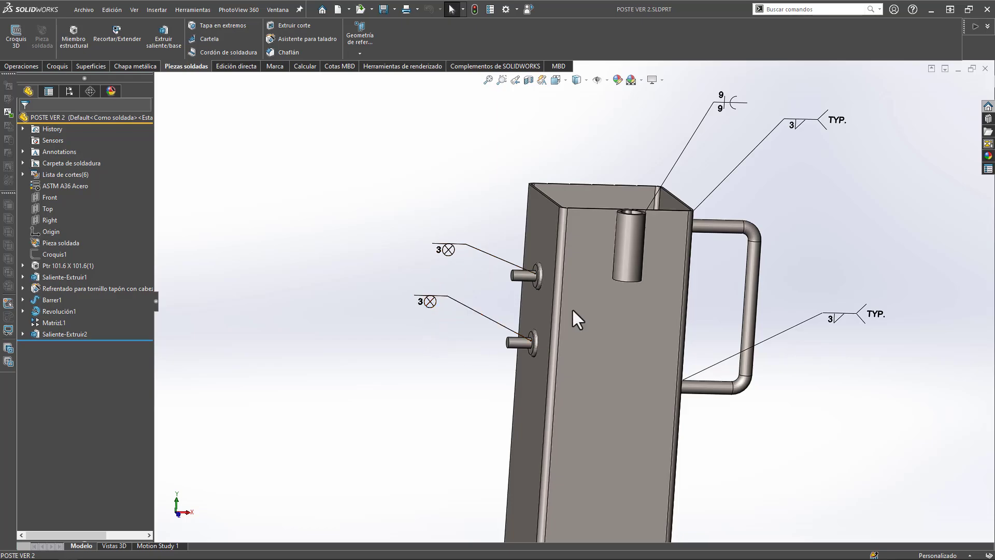
middle_drag(826, 150, 753, 184)
scroll(654, 174, down, 2)
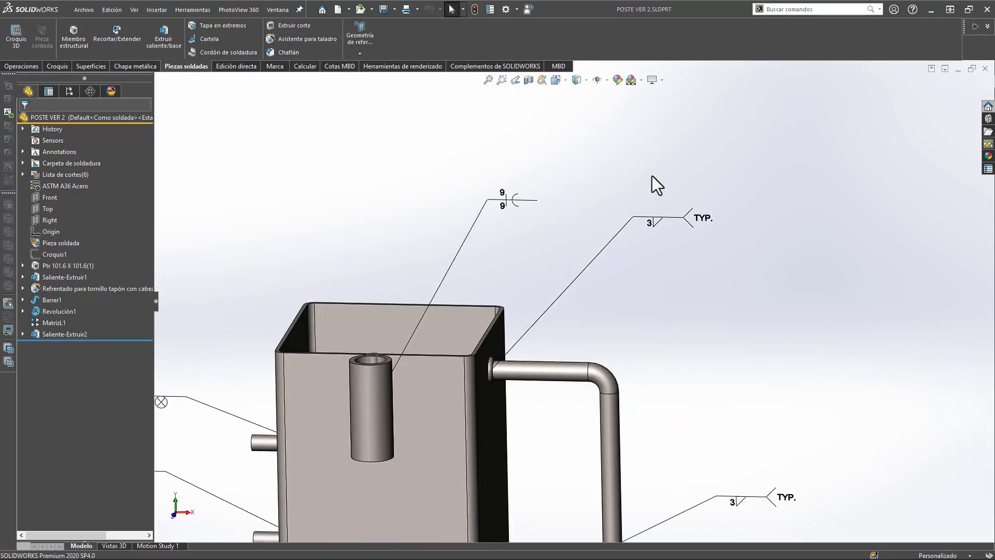
scroll(576, 400, up, 2)
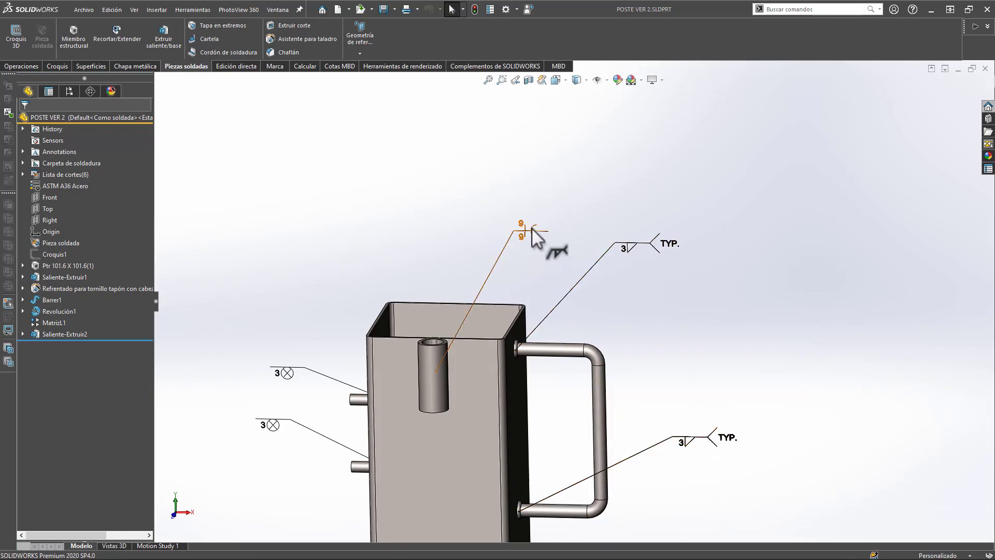
drag(537, 232, 543, 241)
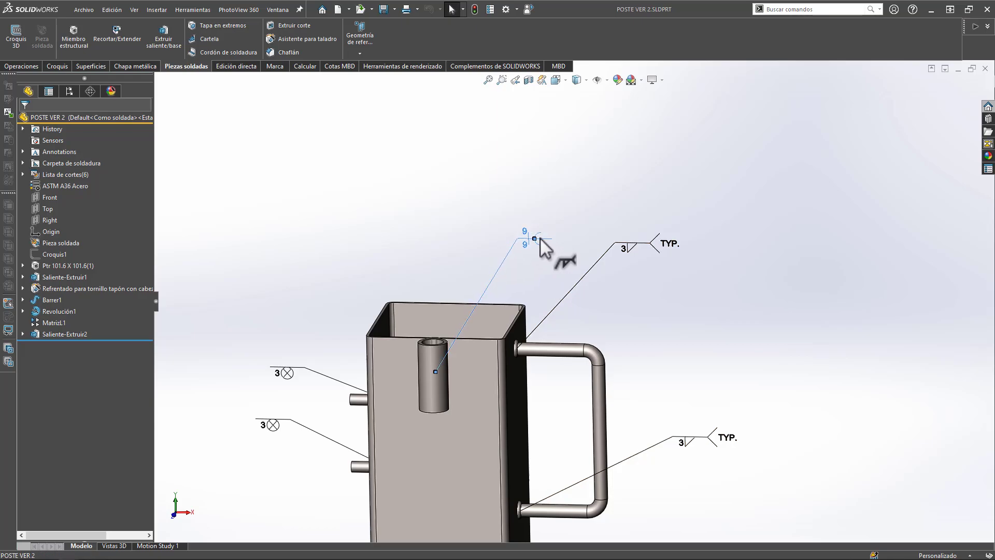
middle_drag(440, 359, 454, 363)
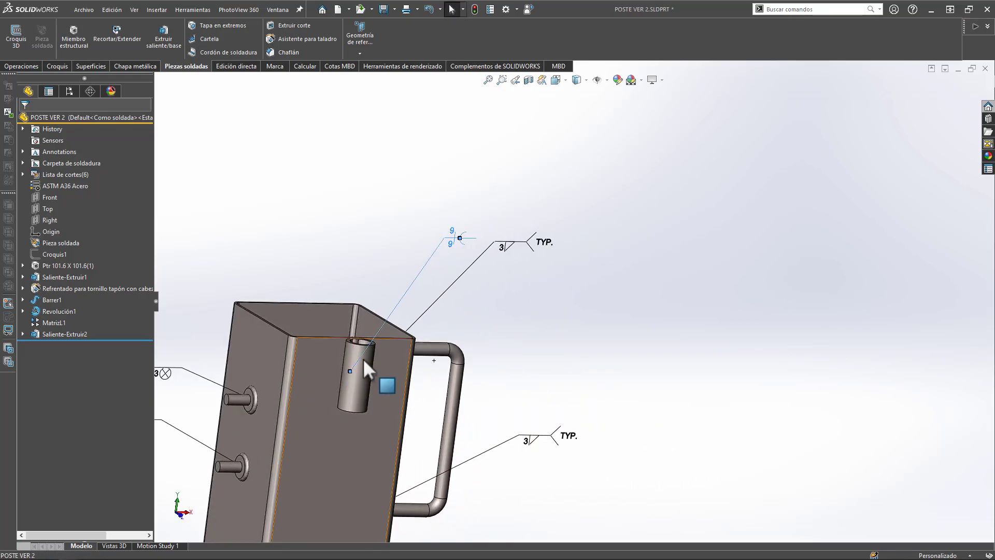
scroll(367, 360, down, 3)
middle_drag(383, 354, 384, 343)
scroll(384, 342, up, 3)
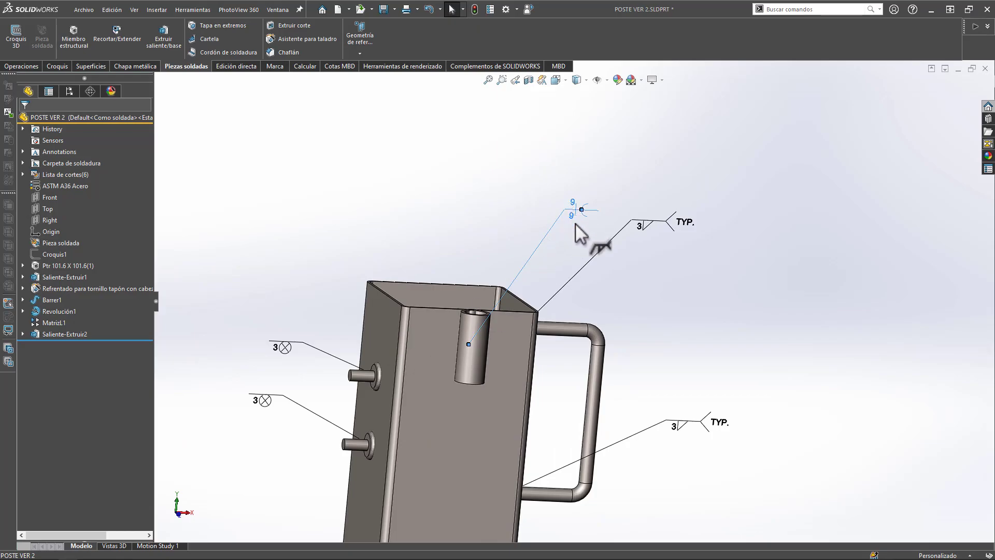
- Examine the fillet weld around the post at the base plate and the weld beads around the side pegs
scroll(536, 450, up, 8)
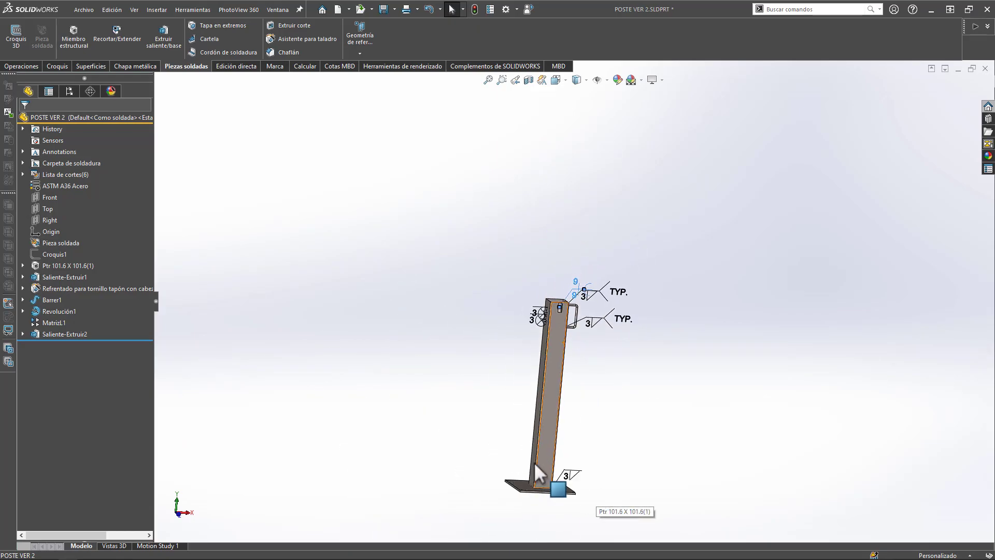
scroll(606, 451, down, 6)
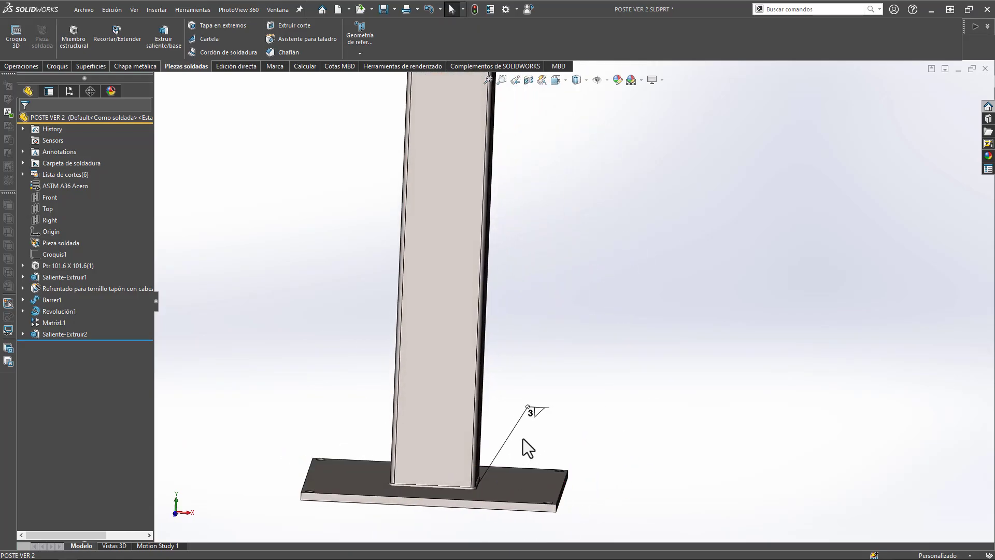
scroll(521, 442, down, 2)
middle_drag(547, 406, 524, 422)
scroll(484, 482, down, 2)
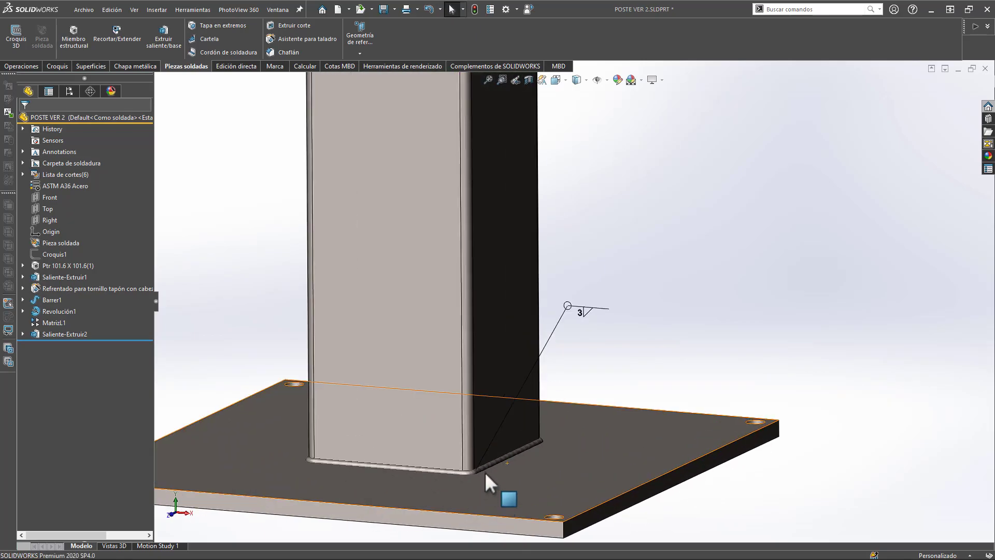
middle_drag(486, 476, 538, 469)
scroll(415, 419, up, 5)
middle_drag(328, 336, 330, 306)
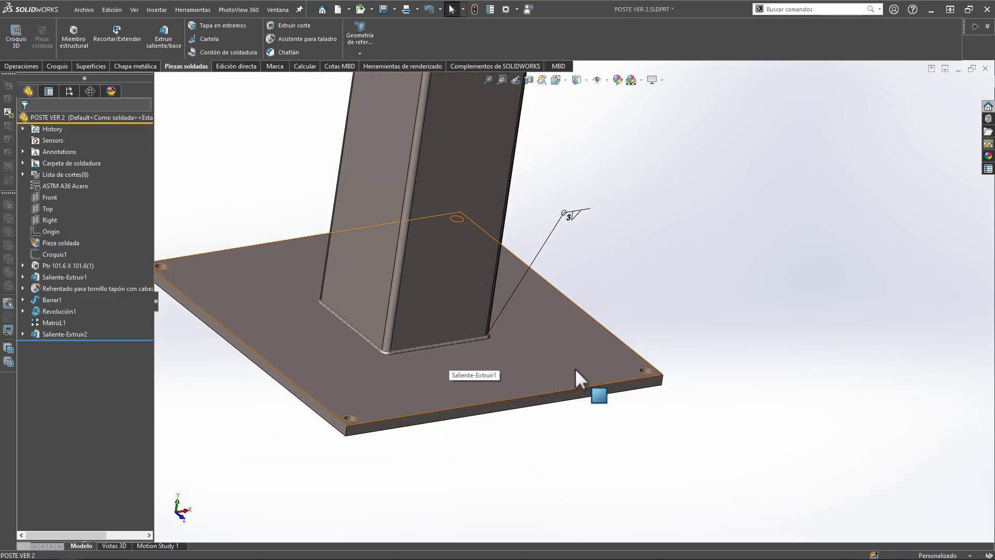
middle_drag(568, 372, 540, 322)
scroll(547, 322, up, 6)
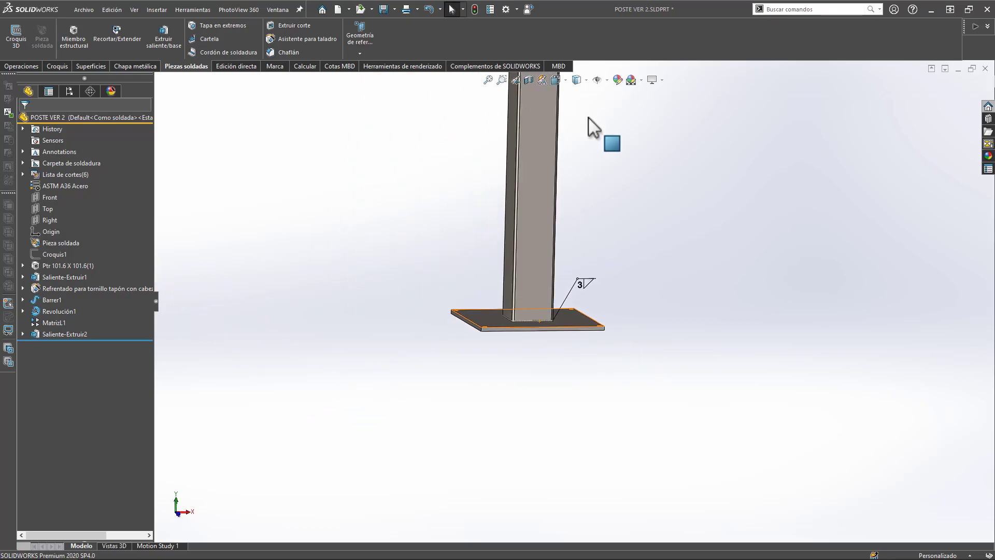
scroll(573, 197, up, 2)
scroll(565, 202, down, 10)
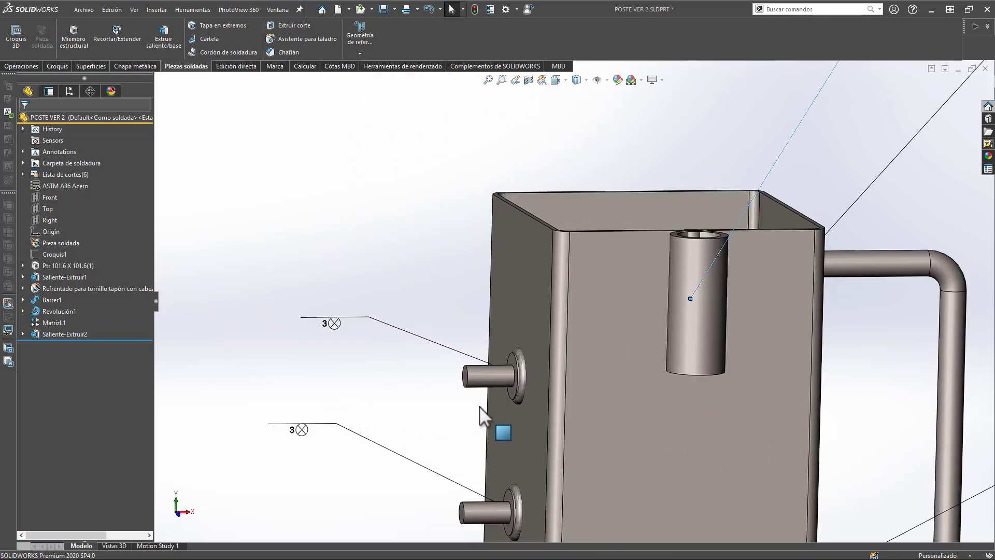
scroll(529, 366, down, 5)
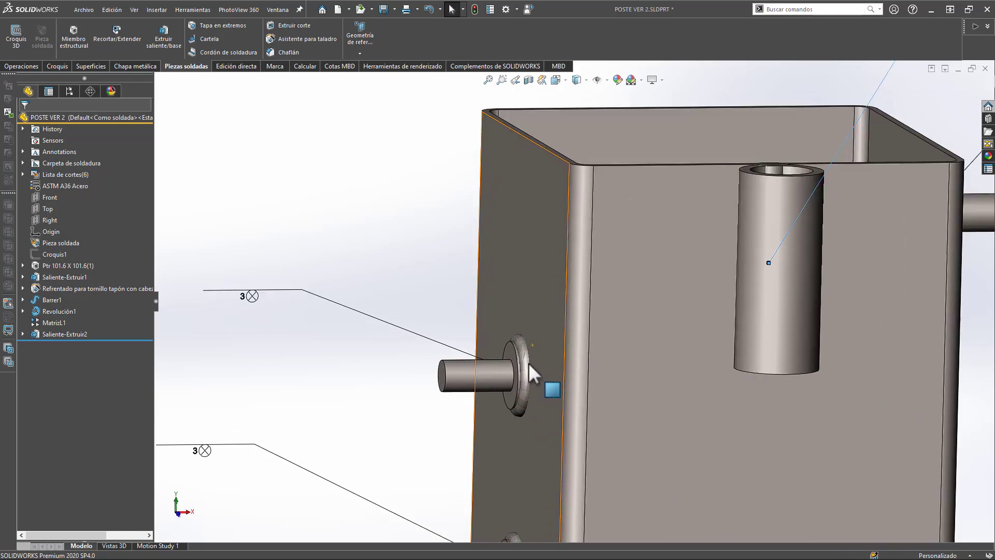
middle_drag(533, 366, 429, 453)
scroll(480, 435, up, 8)
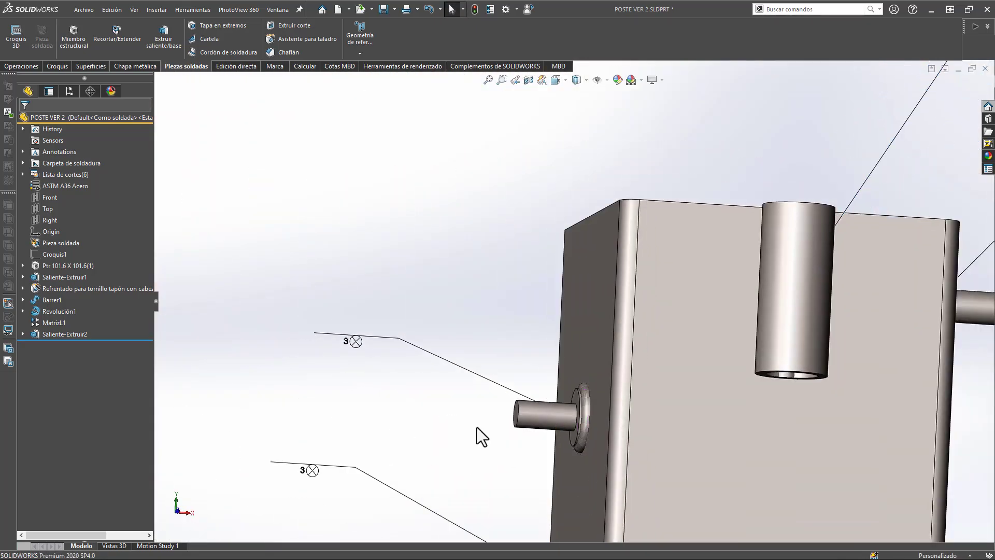
- Show the part in front view and create an A4 drawing from it with its predefined views
key(ctrl+1)
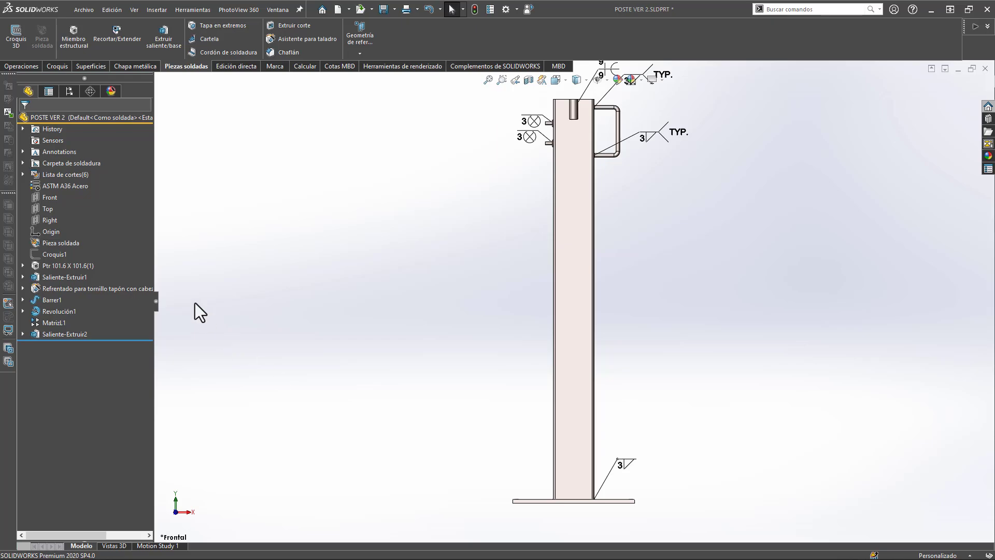
click(83, 10)
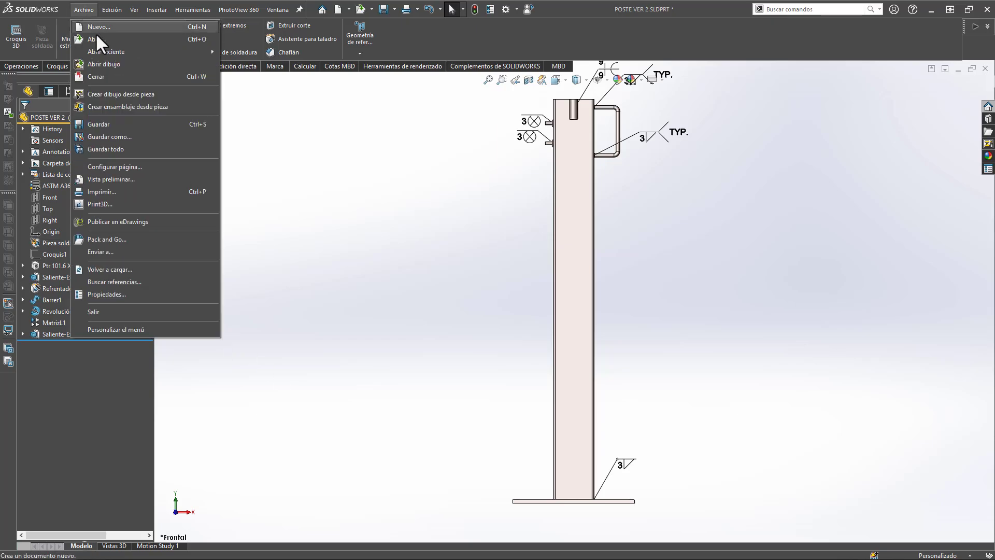
click(107, 94)
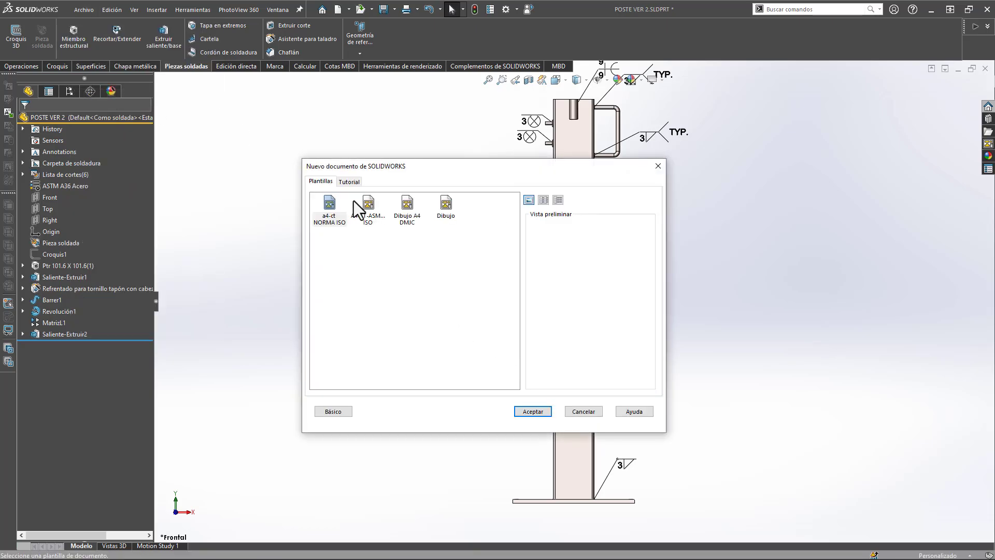
click(532, 414)
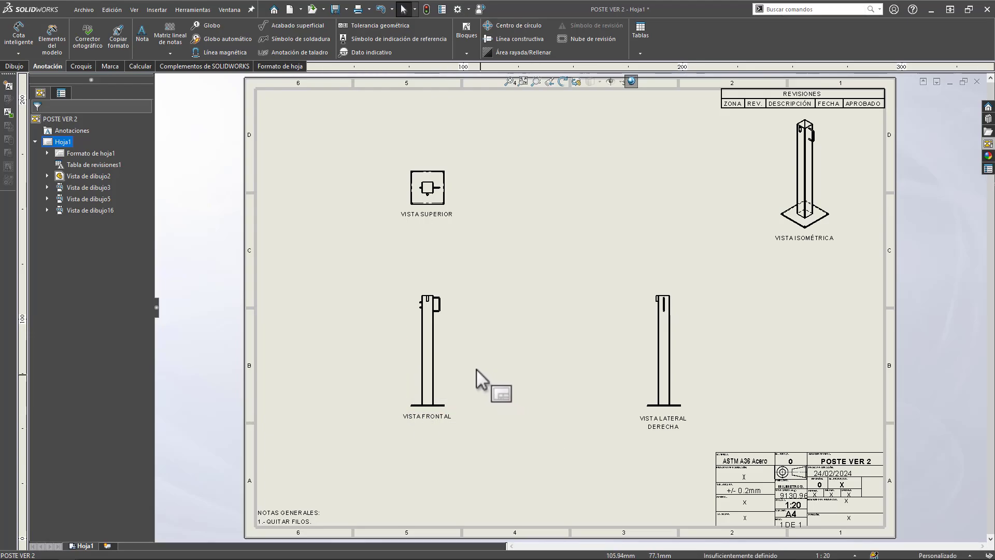
- Give the front view of the drawing a custom scale of 1:10
click(458, 363)
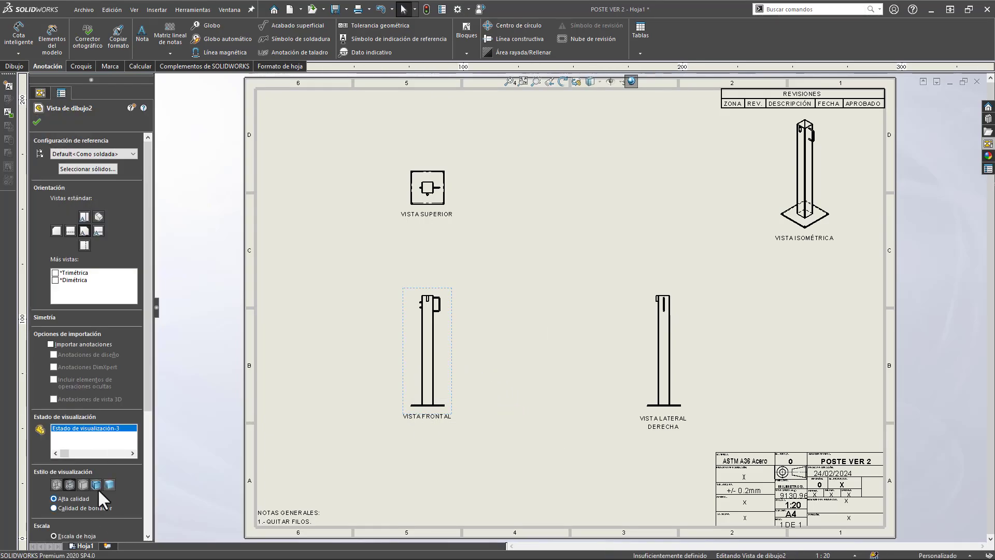
scroll(149, 419, down, 3)
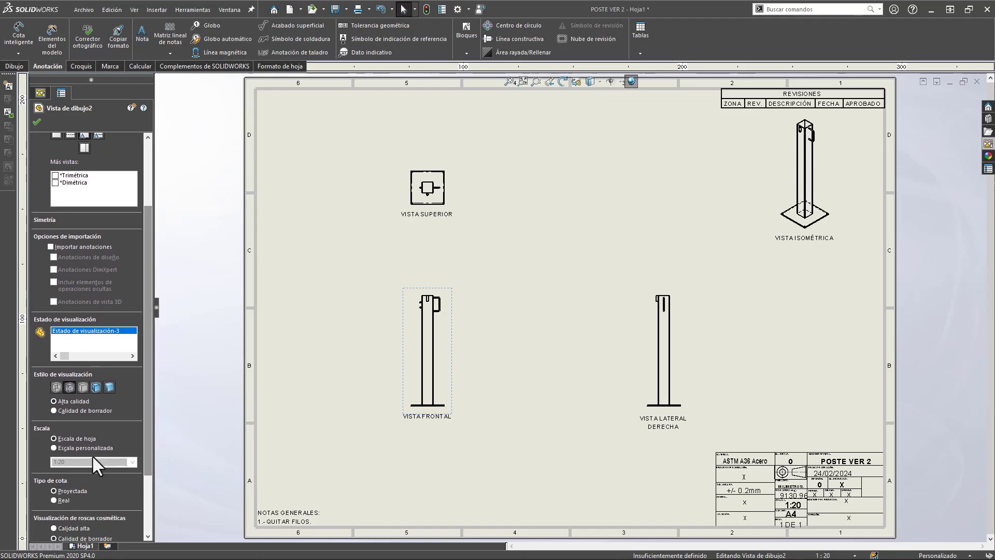
click(96, 456)
click(133, 462)
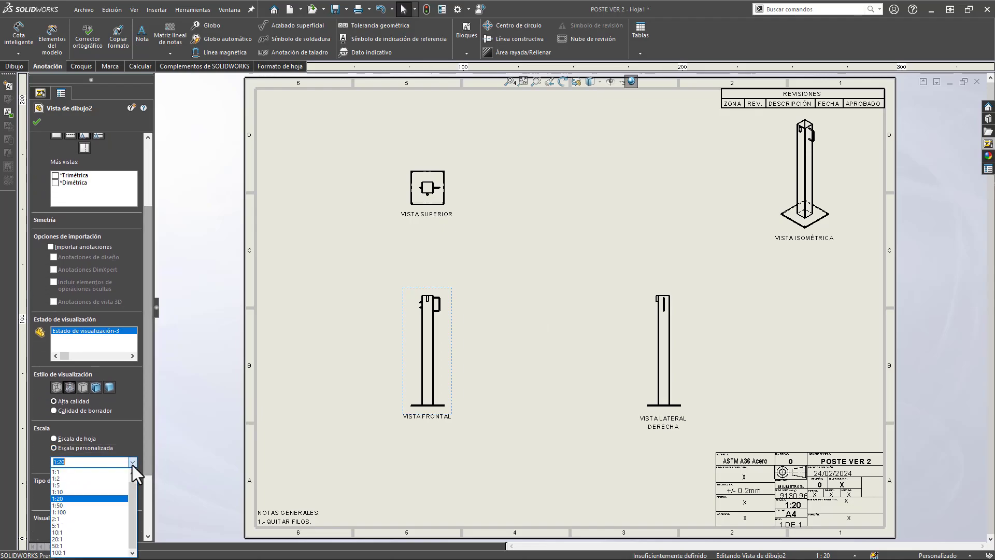
click(88, 503)
scroll(469, 228, up, 2)
scroll(504, 228, down, 2)
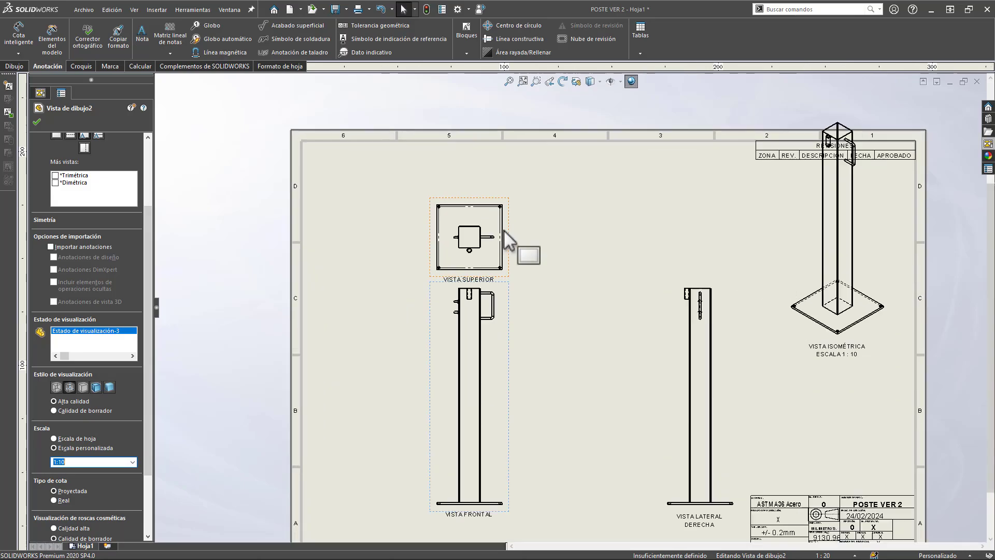
- Move the top view upward on the sheet to leave more space above the front view
drag(510, 239, 510, 201)
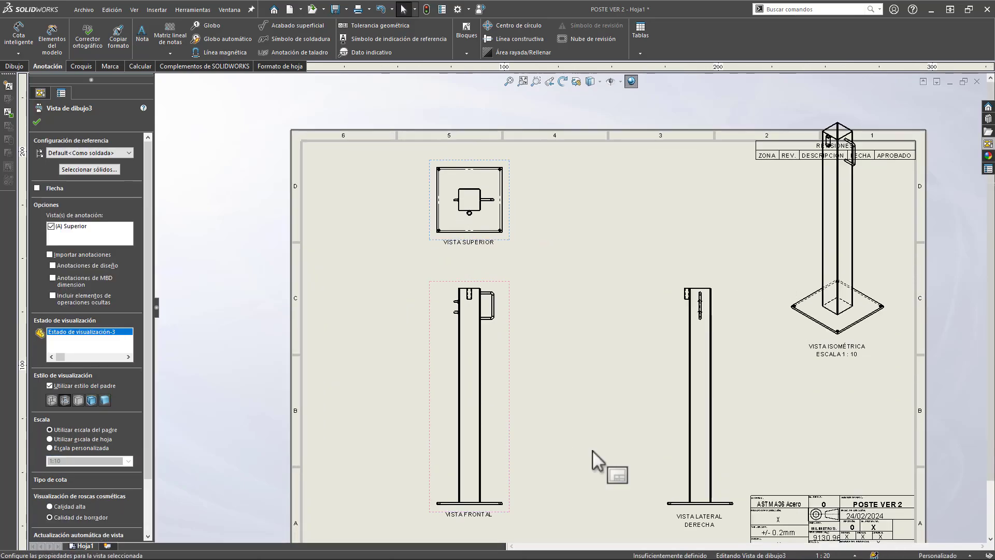
scroll(526, 291, down, 2)
scroll(508, 479, up, 2)
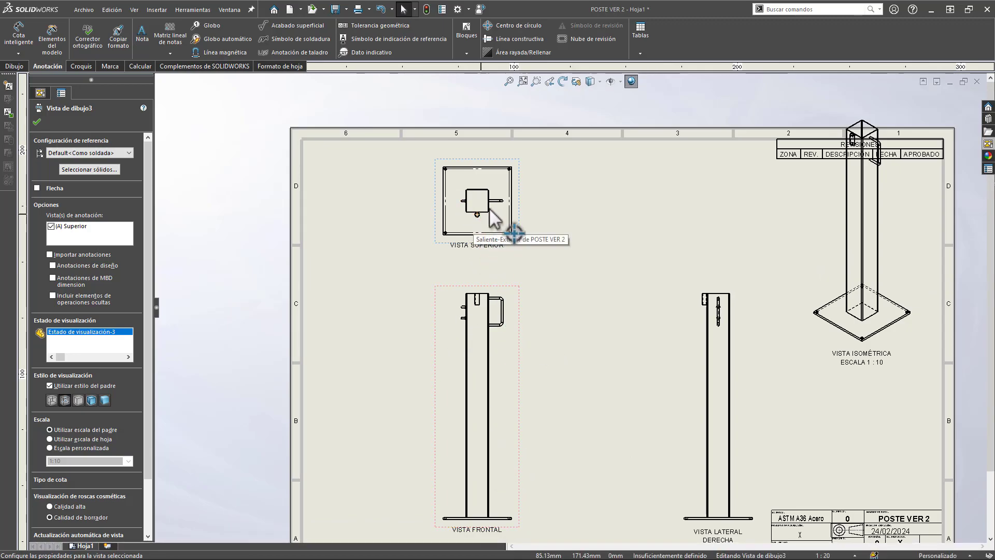
click(565, 316)
scroll(429, 274, down, 1)
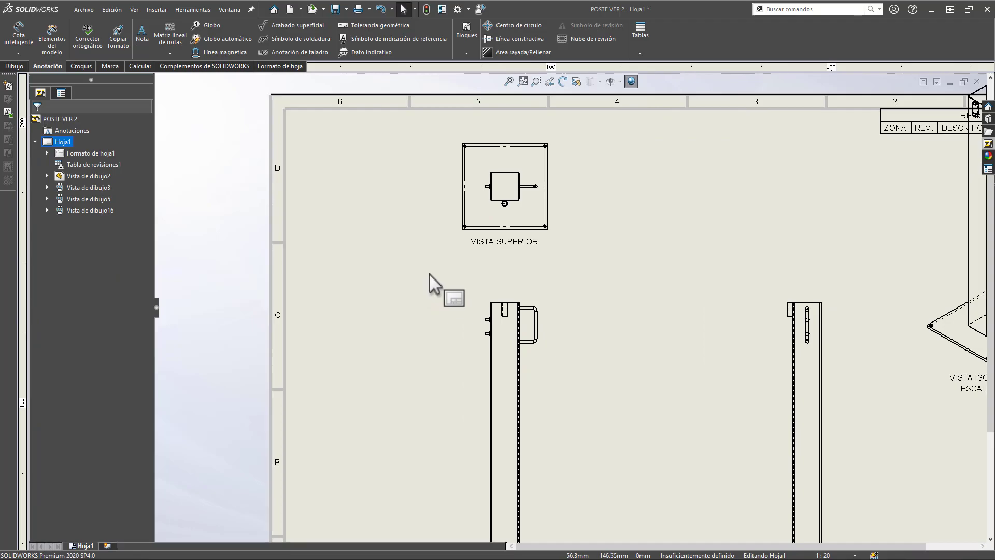
scroll(514, 357, up, 1)
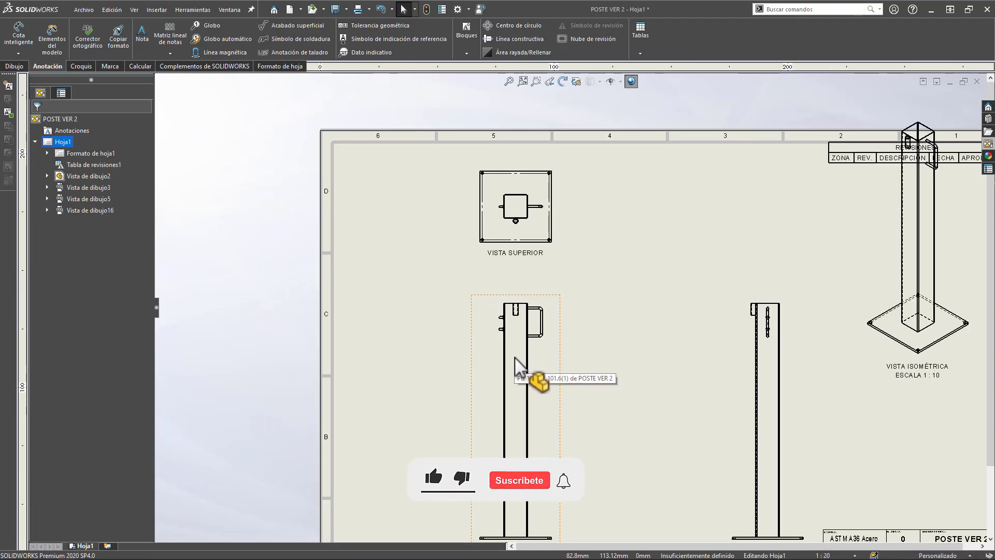
- Import the model annotations into the front view, including the 3D view annotations
key(z)
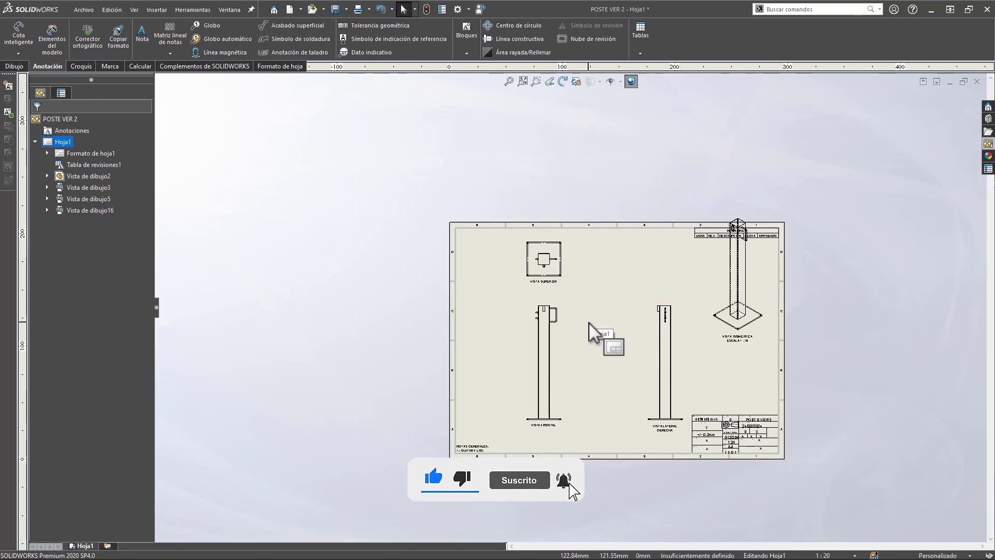
scroll(563, 329, down, 3)
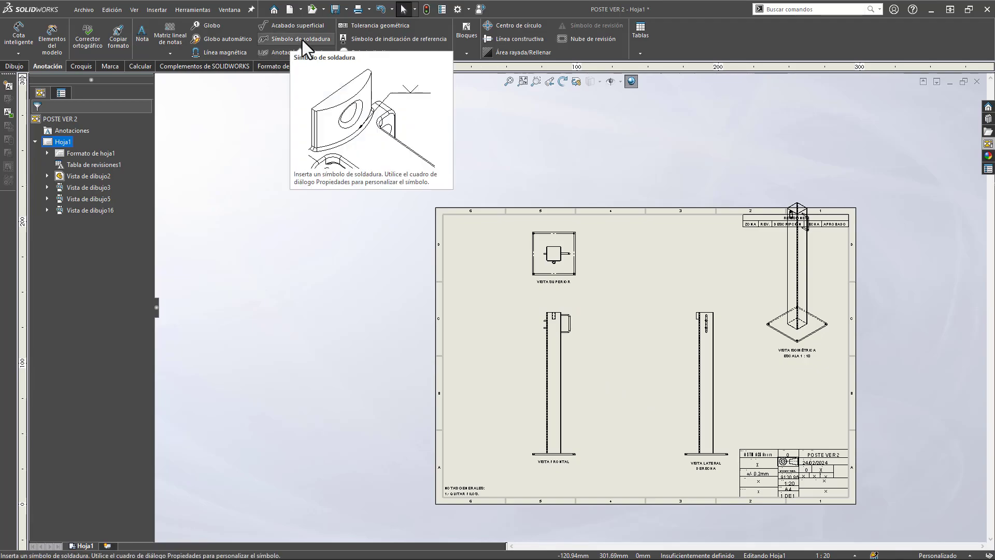
click(573, 376)
key(Escape)
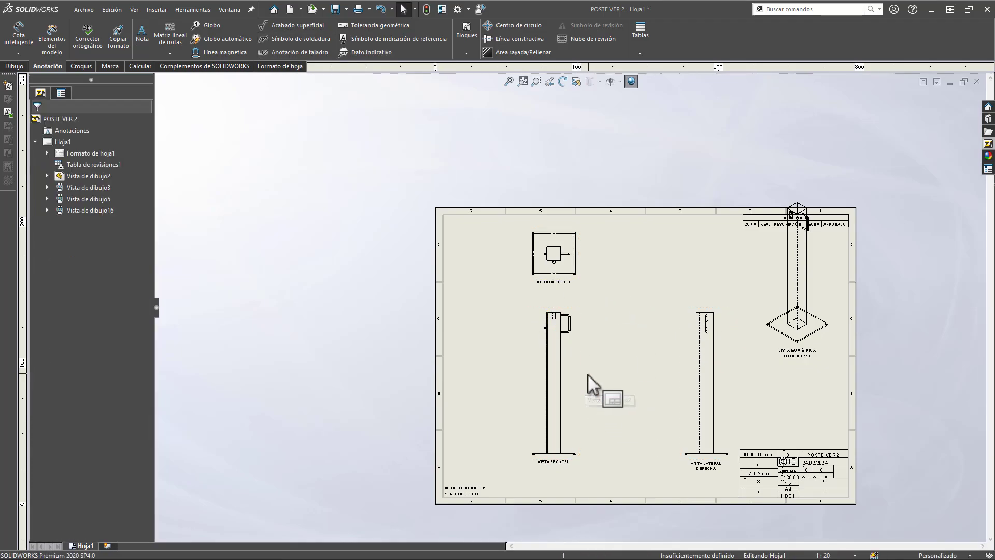
click(573, 370)
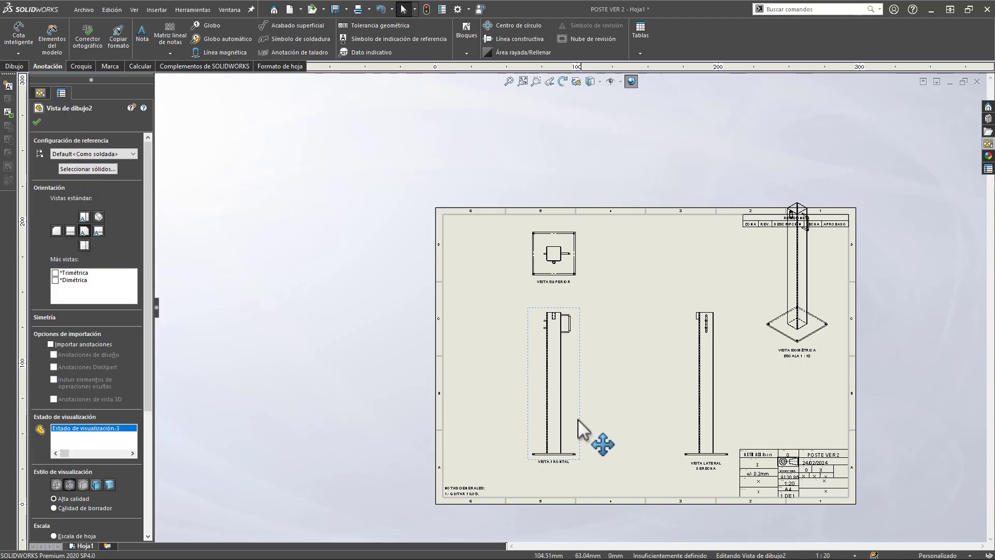
click(62, 344)
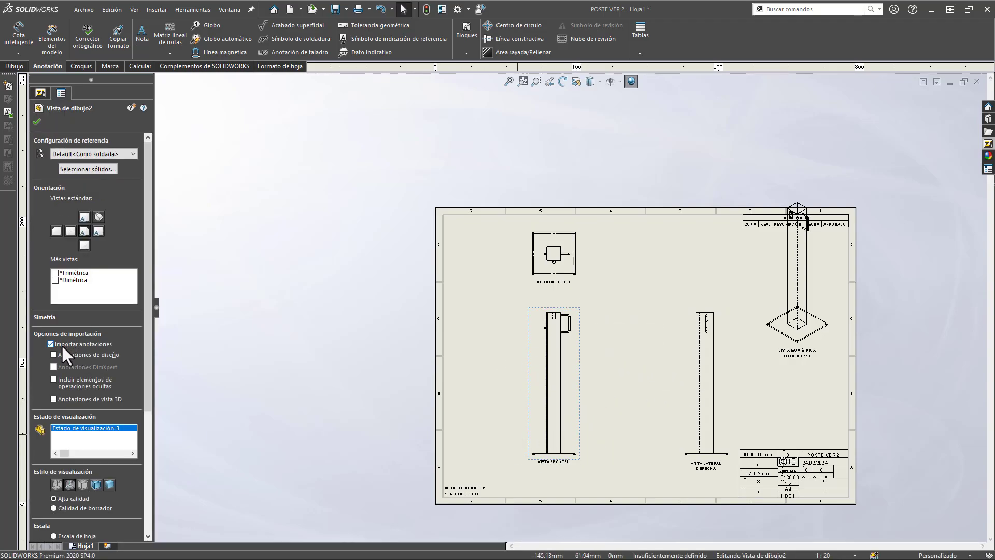
click(54, 399)
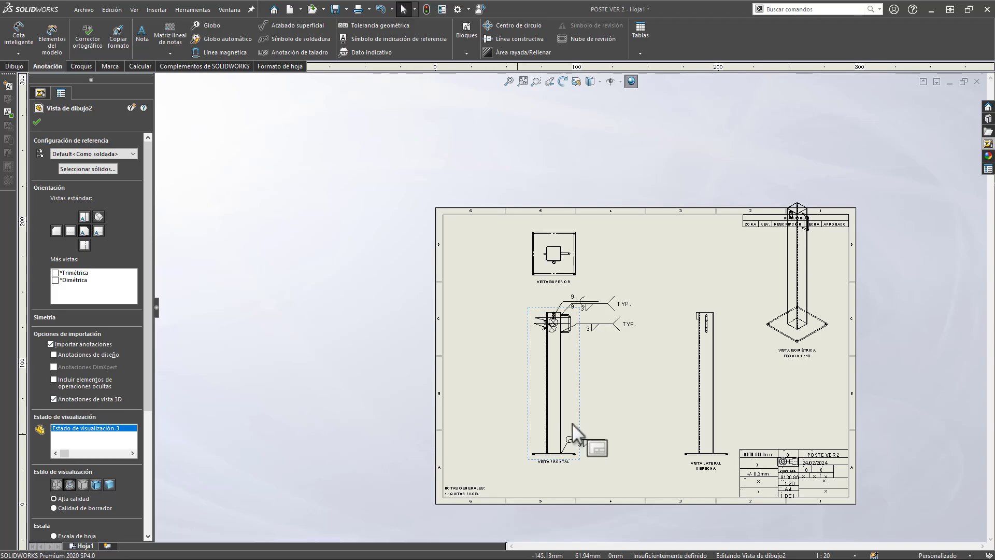
- Move the two overlapping size 3 peg weld symbols out to the left of the post in the front view
scroll(599, 365, down, 5)
scroll(542, 329, down, 3)
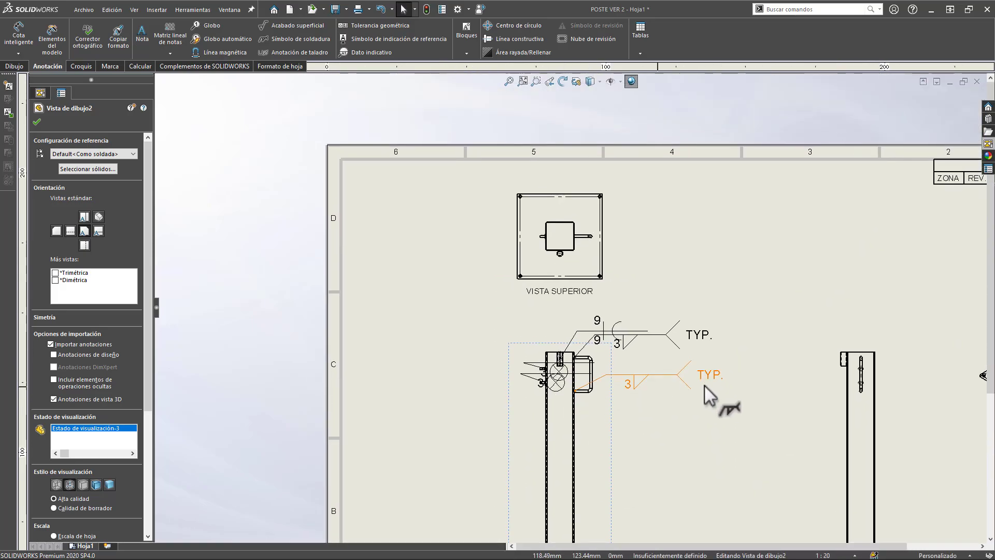
click(524, 310)
drag(534, 394, 484, 421)
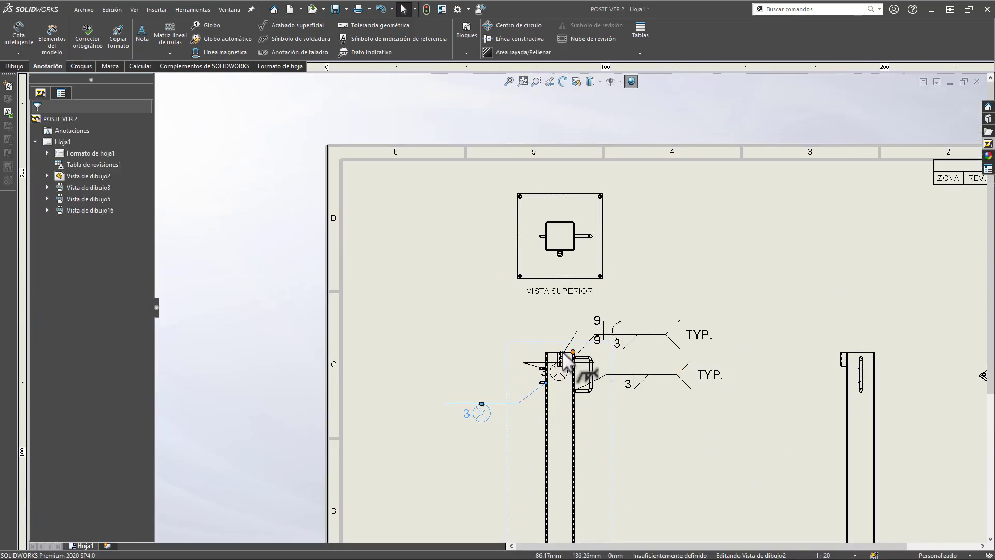
drag(554, 372, 460, 346)
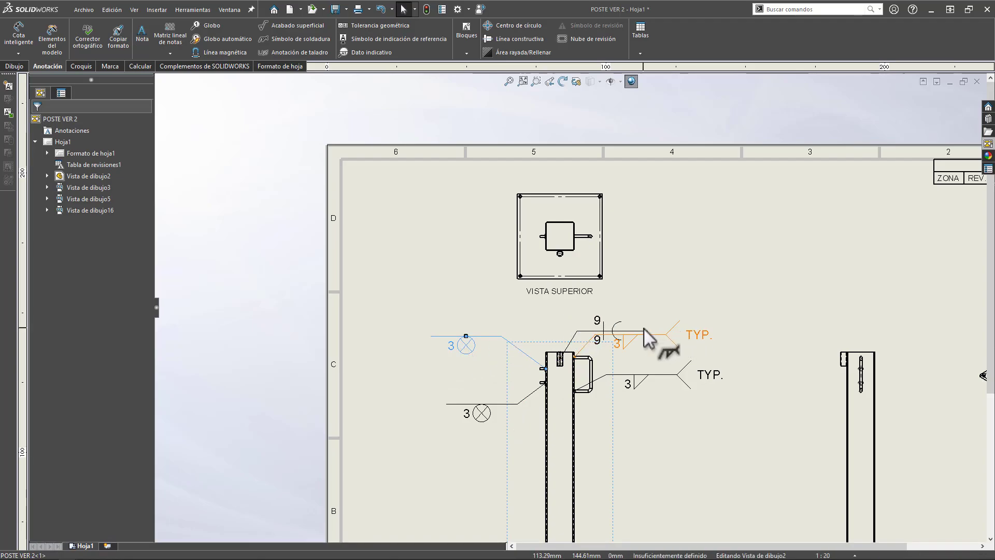
- Lower the handle's lower fillet weld symbol and raise the 9/9 weld symbol so that the weld symbols no longer overlap
drag(631, 384, 629, 444)
click(606, 340)
drag(606, 344, 614, 318)
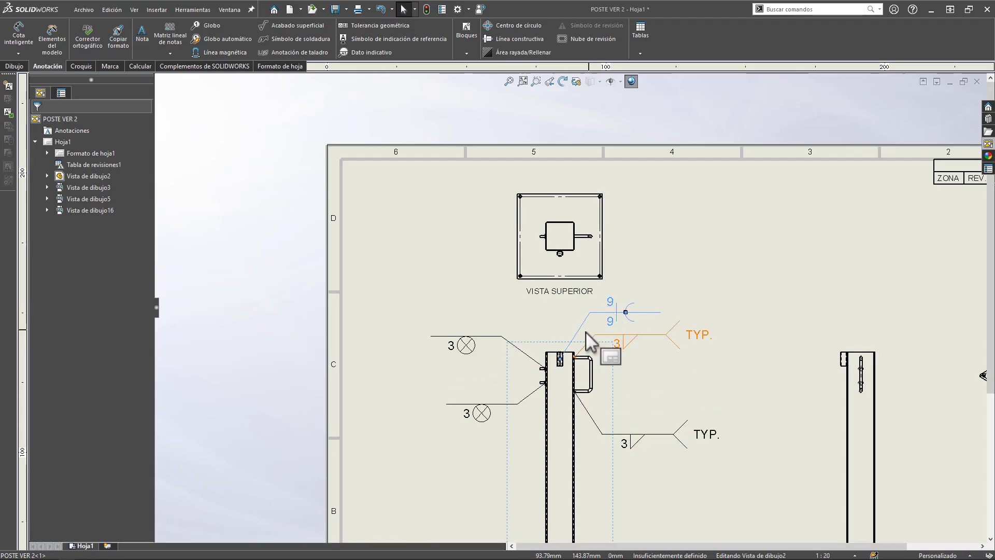
- Delete the repeated weld symbols at the lower peg and the lower end of the handle
click(474, 409)
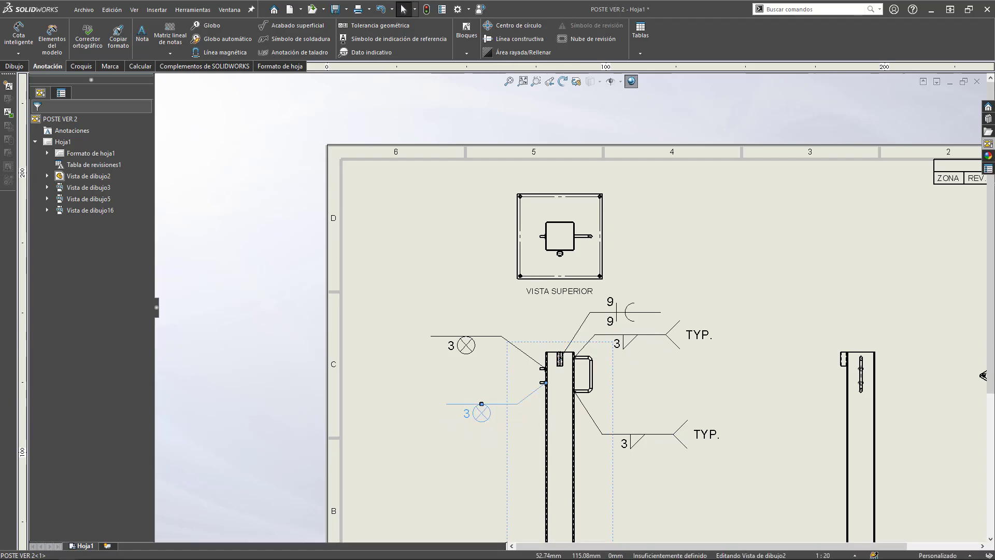
click(623, 433)
key(Delete)
scroll(581, 368, down, 1)
scroll(580, 346, down, 1)
click(645, 288)
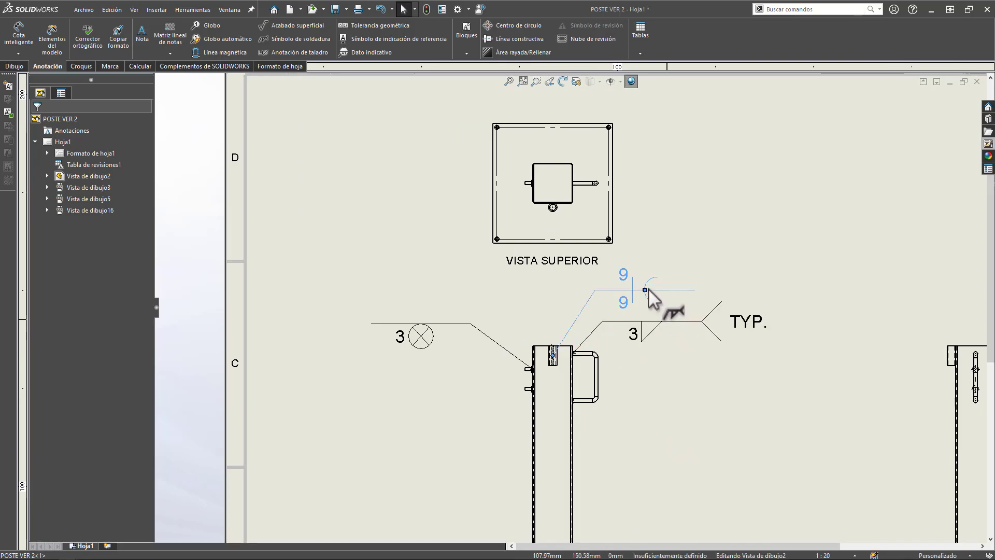
- Add the tail text TYP. to the remaining peg weld symbol
double_click(425, 344)
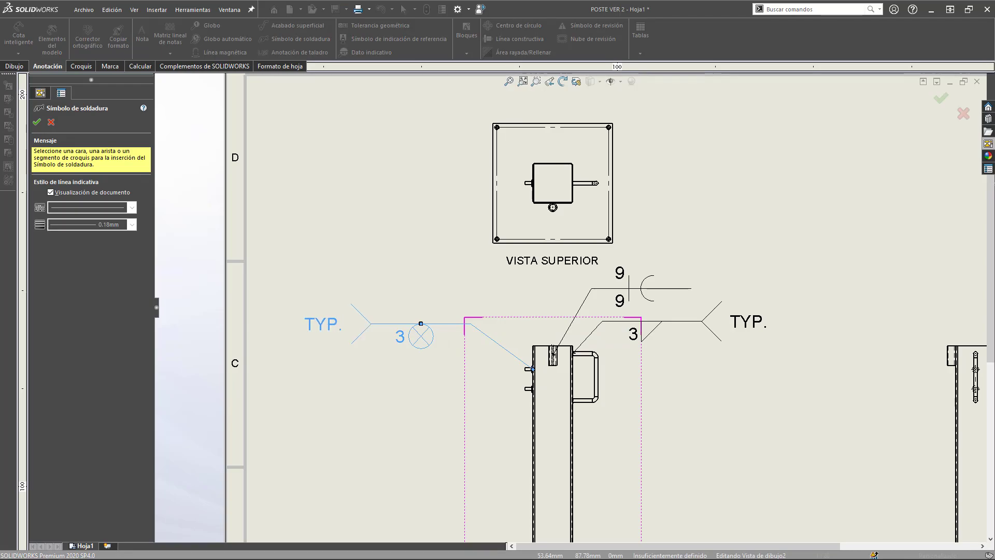
key(Escape)
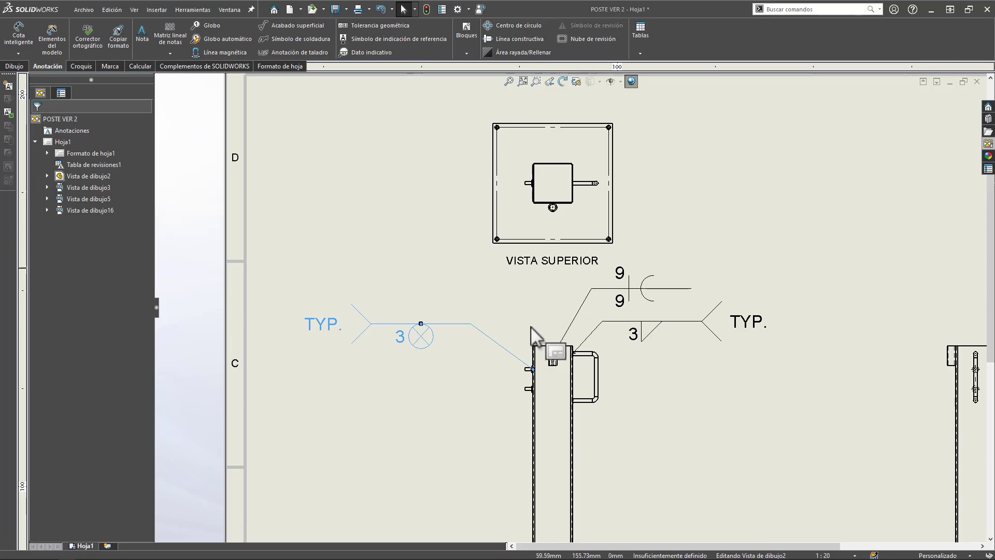
scroll(533, 336, down, 5)
scroll(526, 335, up, 3)
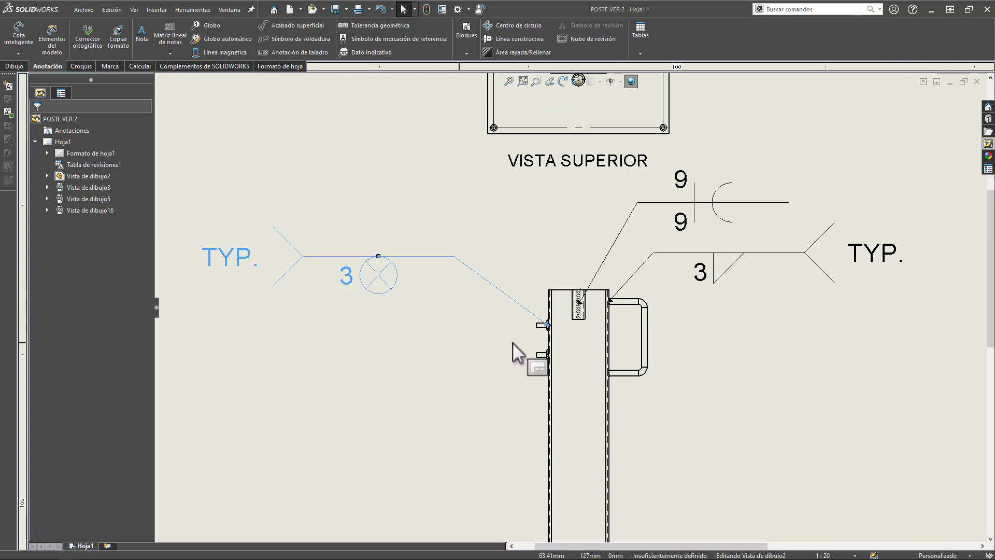
- Move the front view down the sheet to leave more space below the top view
scroll(511, 356, up, 2)
click(662, 350)
scroll(663, 349, up, 2)
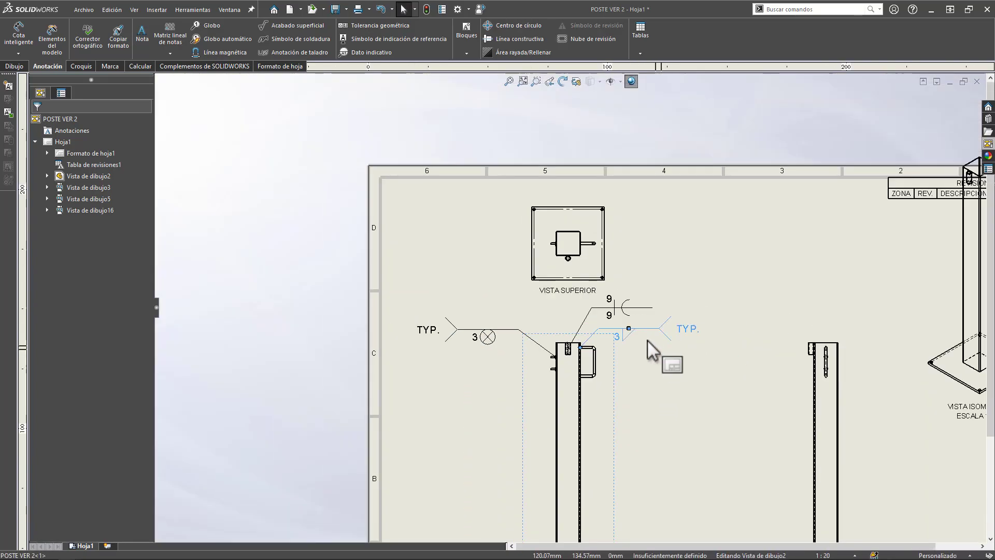
scroll(606, 487, up, 2)
drag(600, 428, 601, 454)
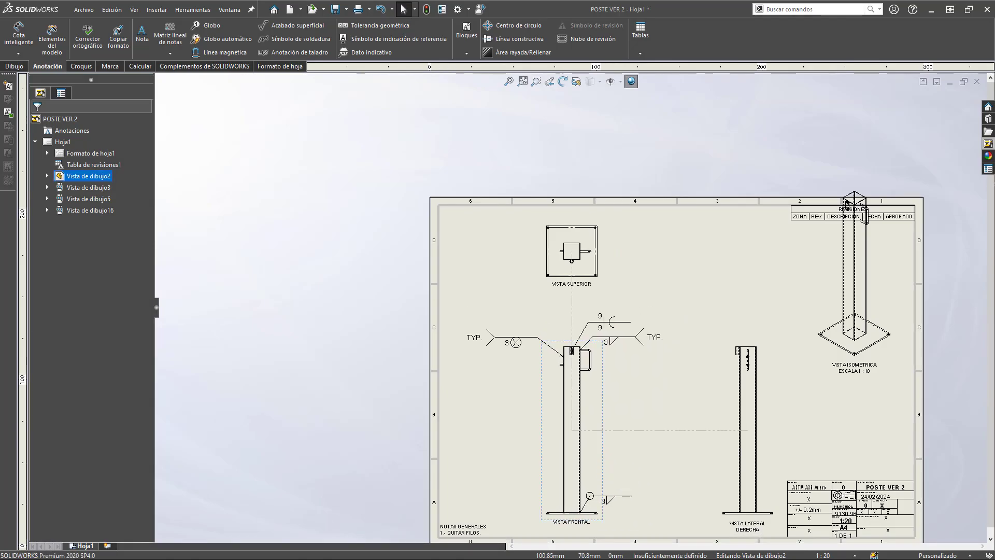
scroll(505, 352, down, 3)
click(530, 333)
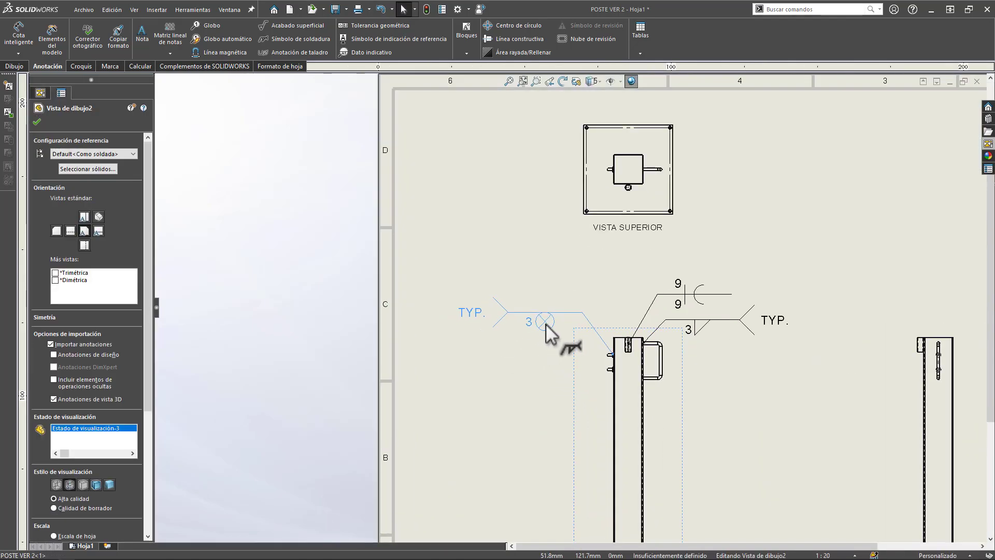
scroll(665, 440, up, 3)
middle_drag(682, 378, 684, 391)
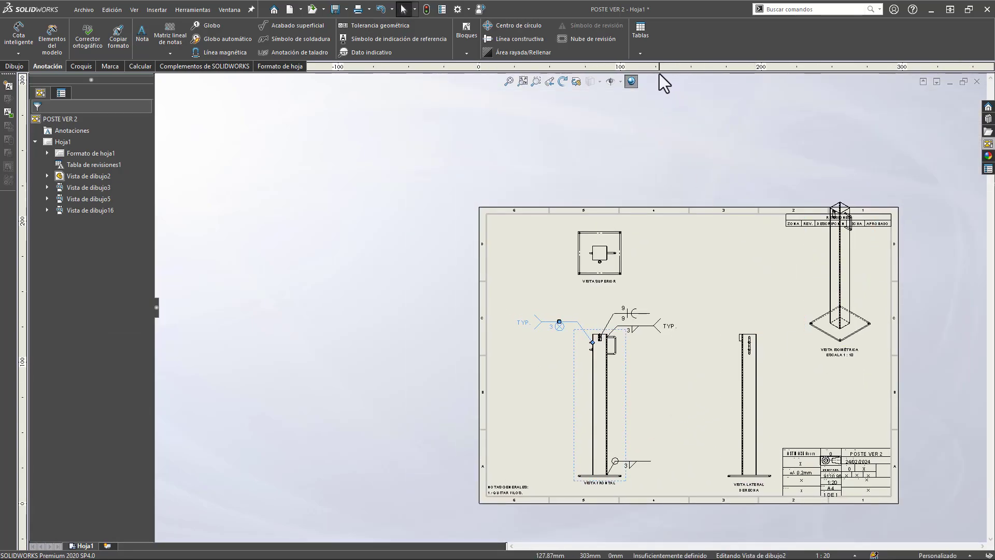
- Insert a weld table for the front view with configuration Default<Como soldada> and place it outside the sheet's left edge
click(633, 52)
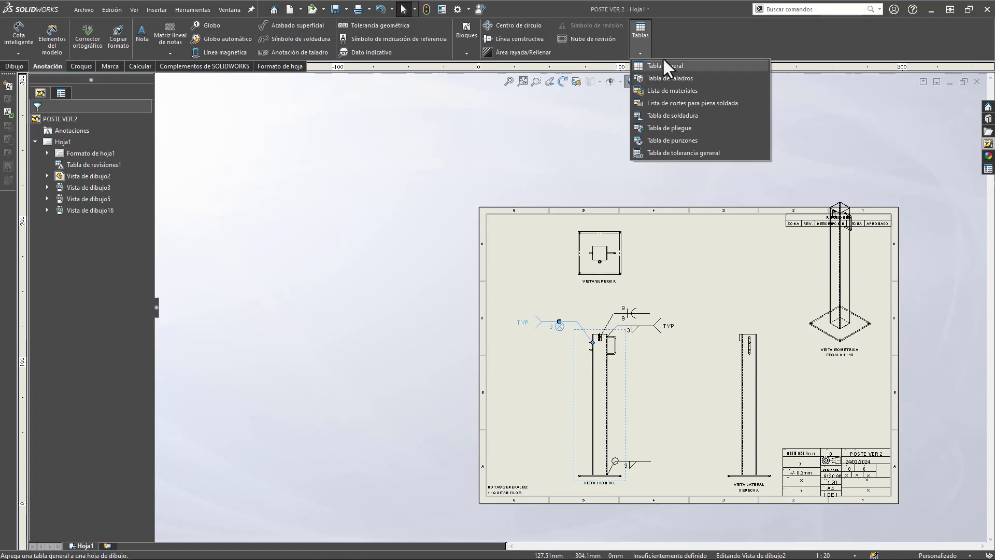
click(677, 116)
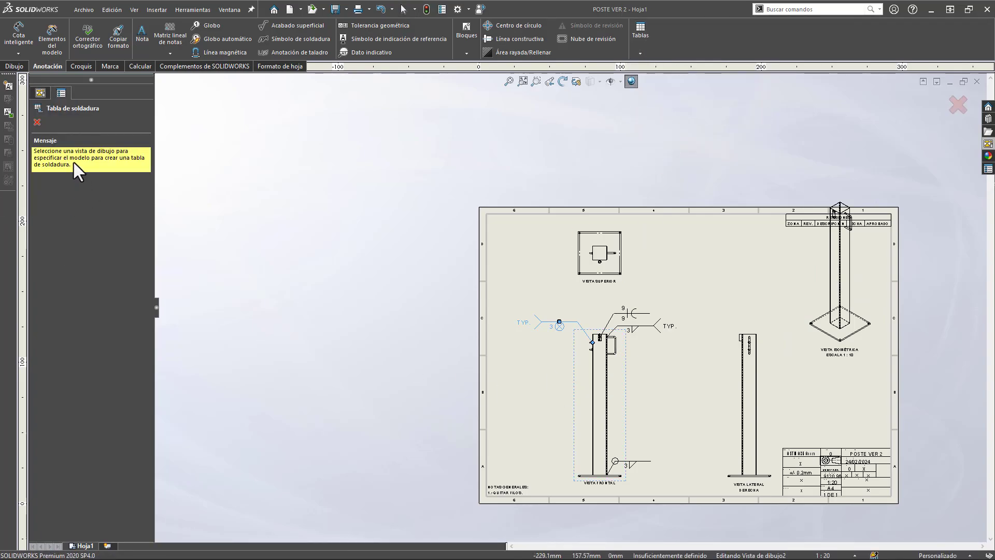
click(622, 421)
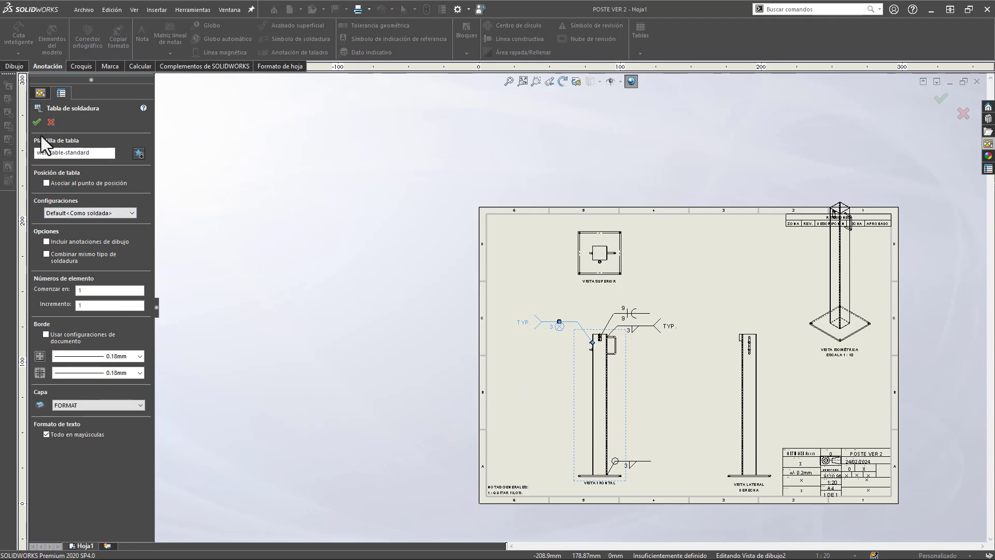
click(38, 122)
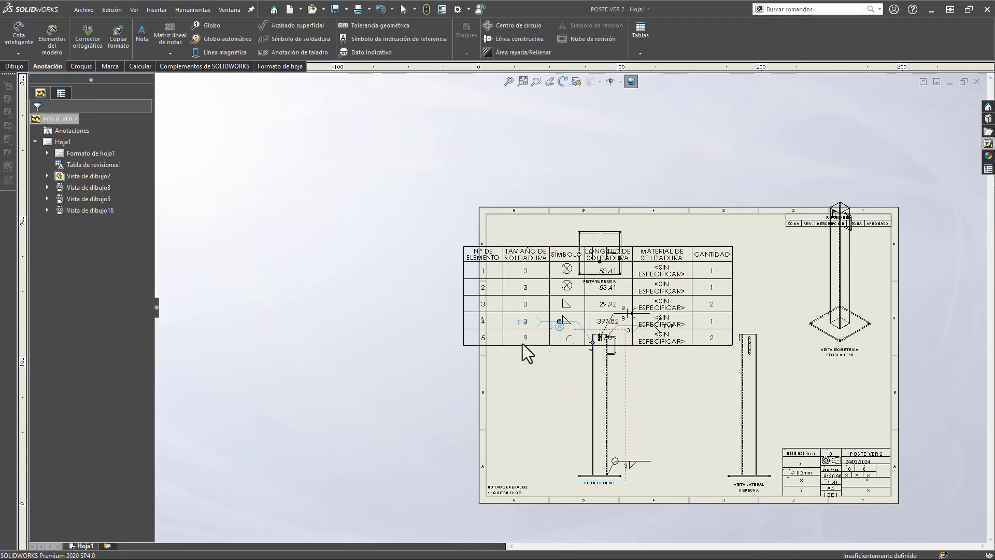
click(291, 354)
- Examine the weld table's sizes, symbols, lengths and quantities against the weld symbols at the top of the post
mouse_move(441, 424)
middle_down()
mouse_move(468, 433)
mouse_move(506, 421)
middle_up()
scroll(465, 432, up, 1)
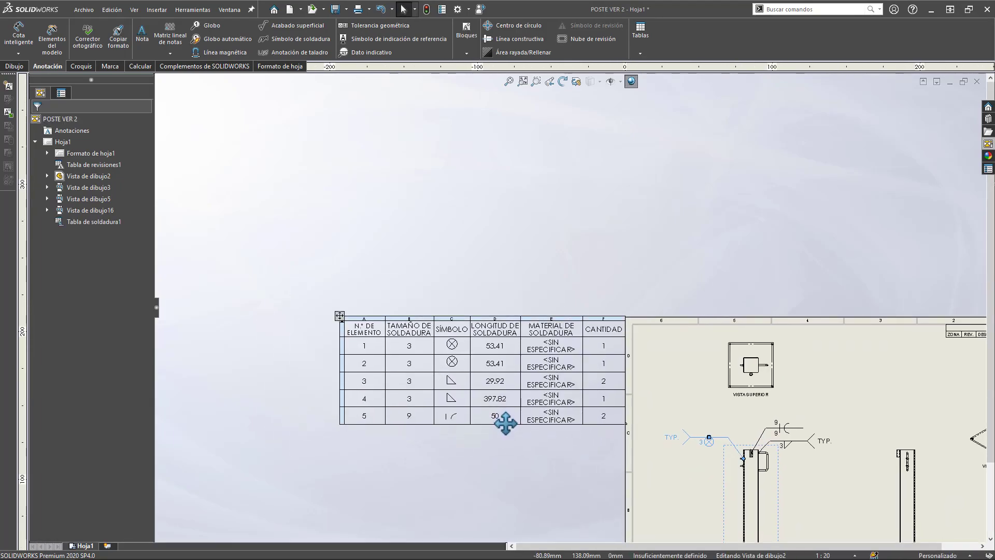
middle_drag(662, 428, 644, 421)
scroll(645, 422, down, 1)
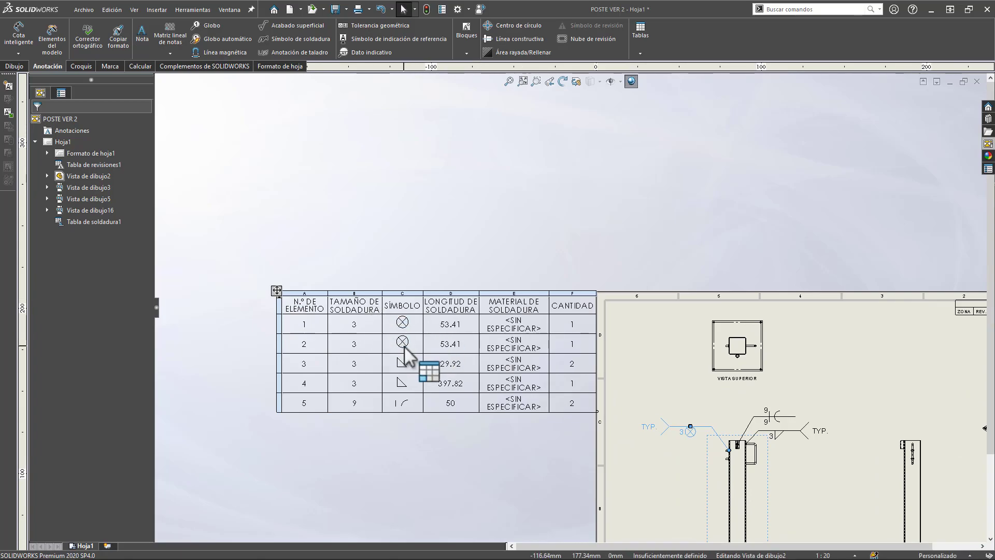
scroll(718, 456, down, 5)
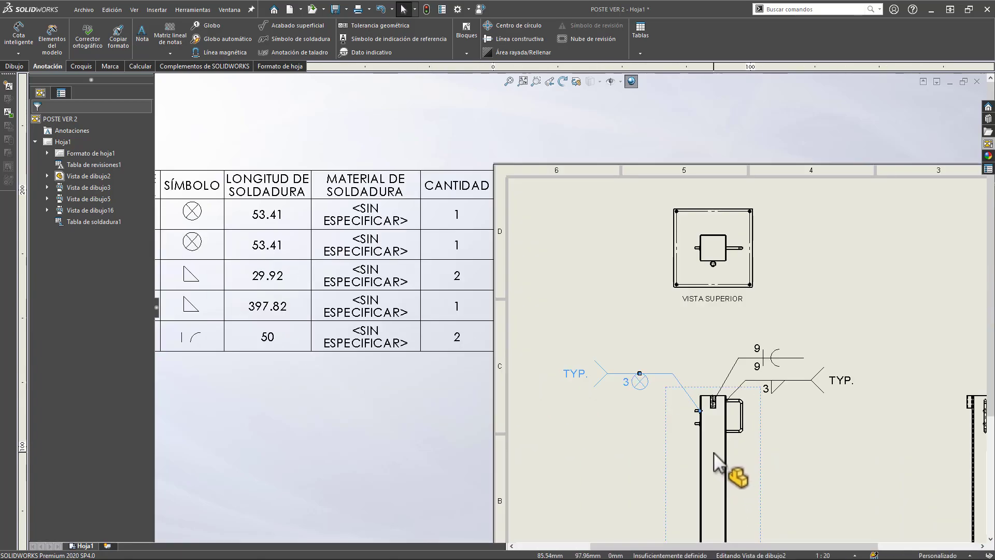
scroll(568, 306, up, 3)
middle_drag(443, 370, 537, 465)
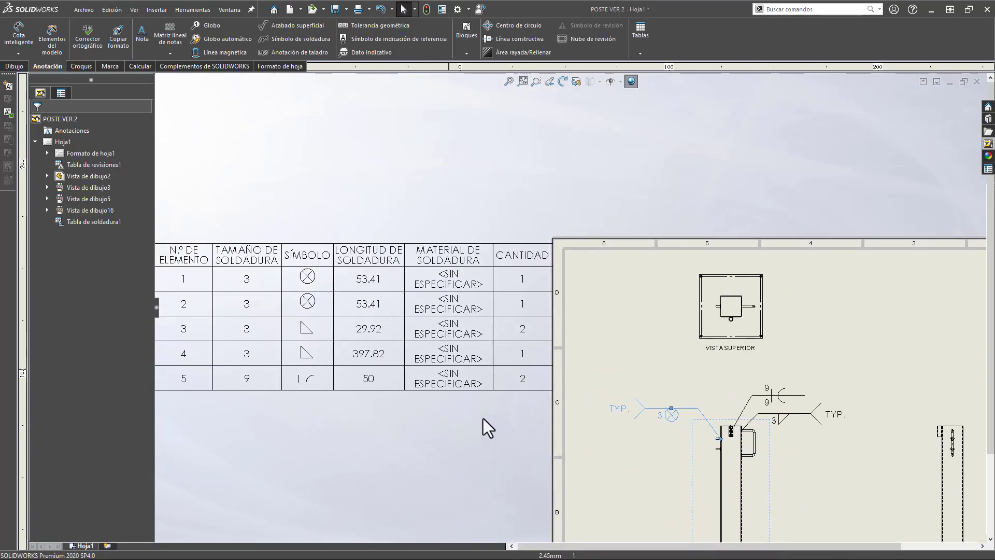
middle_drag(333, 339, 362, 342)
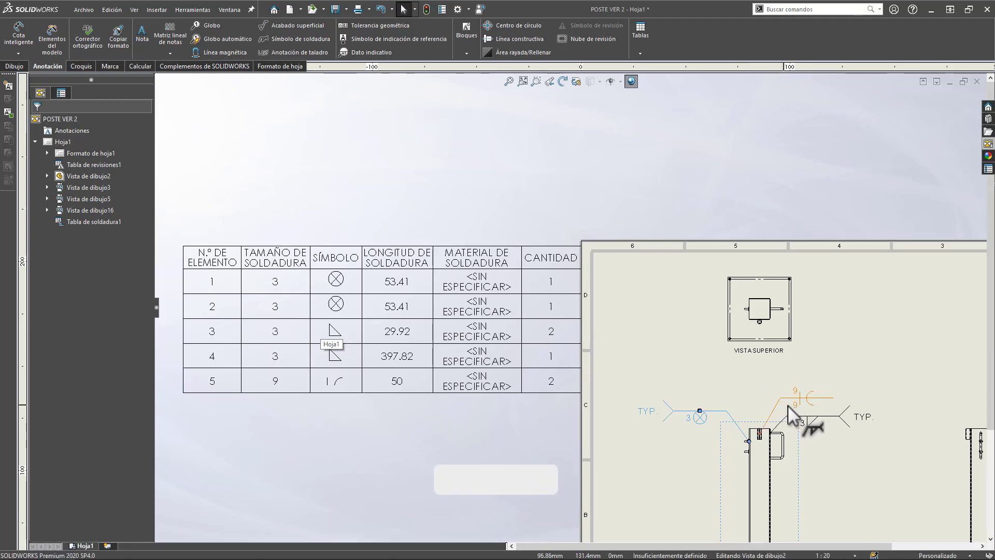
- Compare the table's fillet and size 9 weld entries with the symbols at the handle, post top and base plate
scroll(812, 427, down, 3)
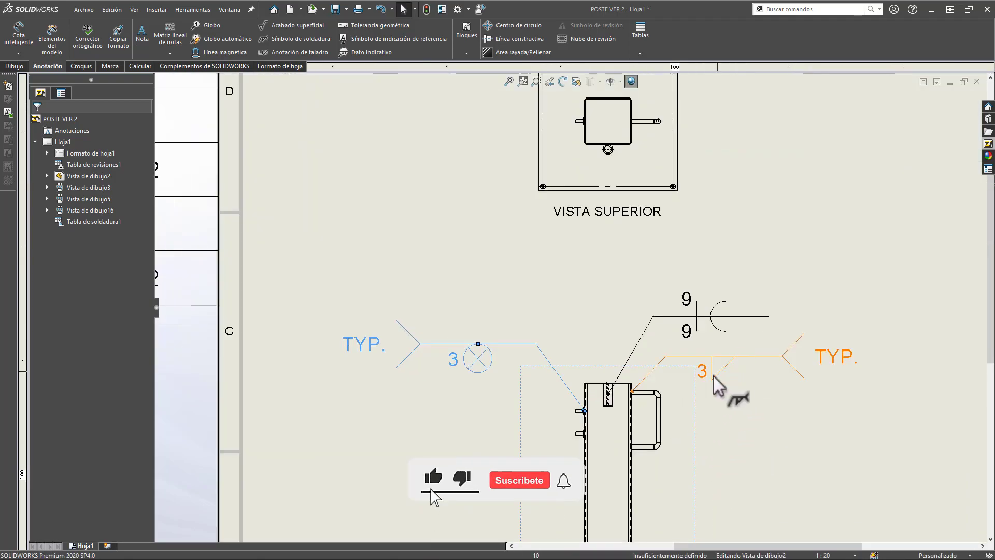
scroll(481, 421, up, 4)
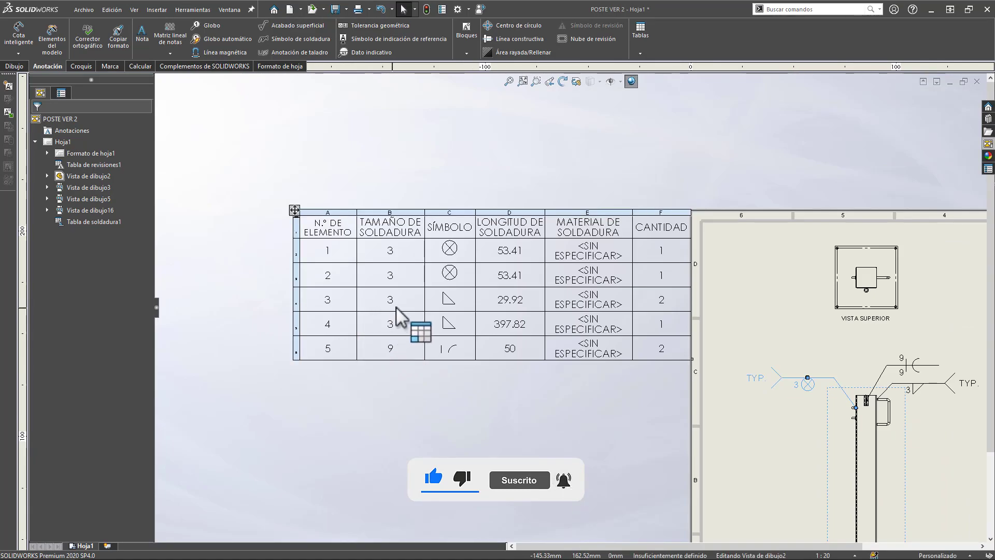
middle_drag(652, 427, 609, 415)
mouse_move(567, 349)
middle_down()
mouse_move(508, 329)
mouse_move(358, 208)
middle_up()
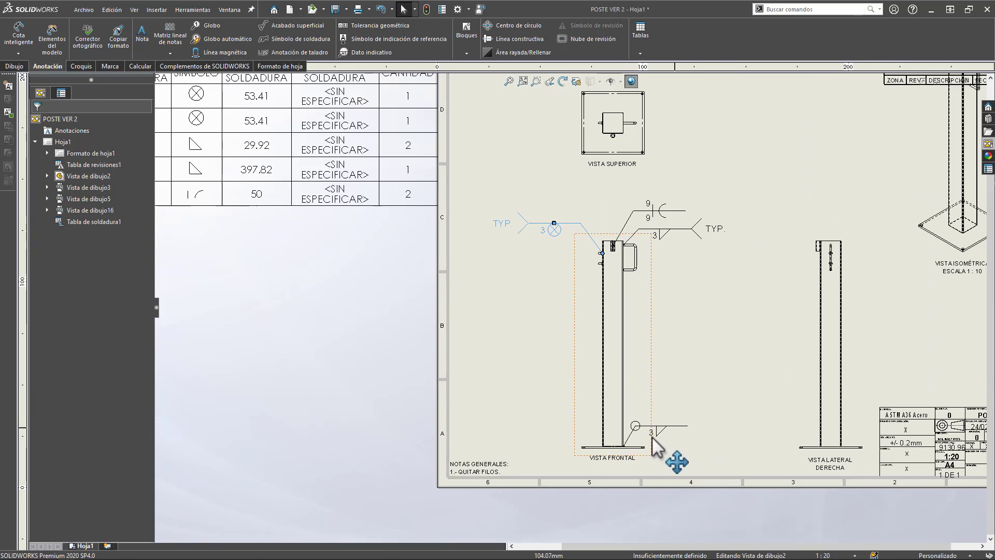
scroll(650, 430, up, 3)
scroll(270, 223, down, 2)
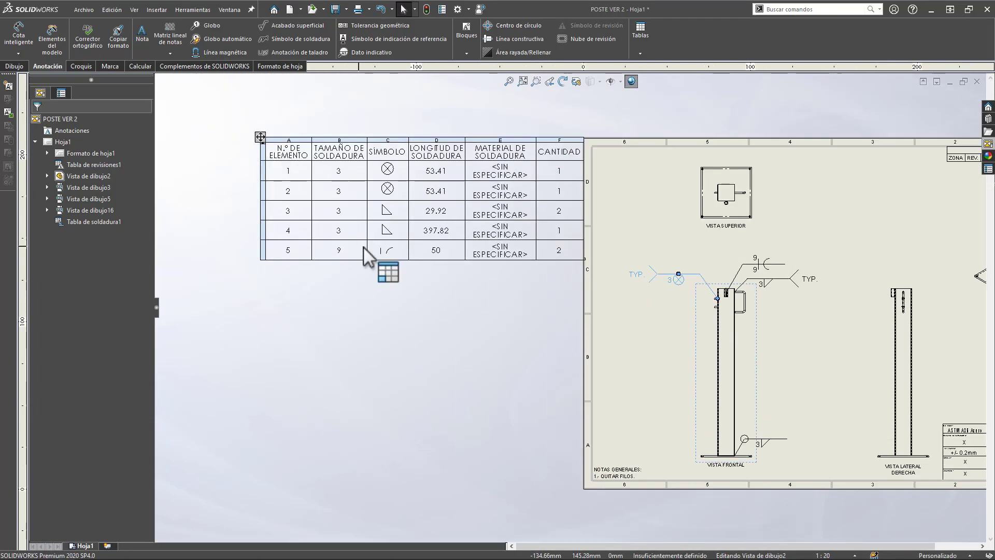
middle_drag(383, 262, 367, 301)
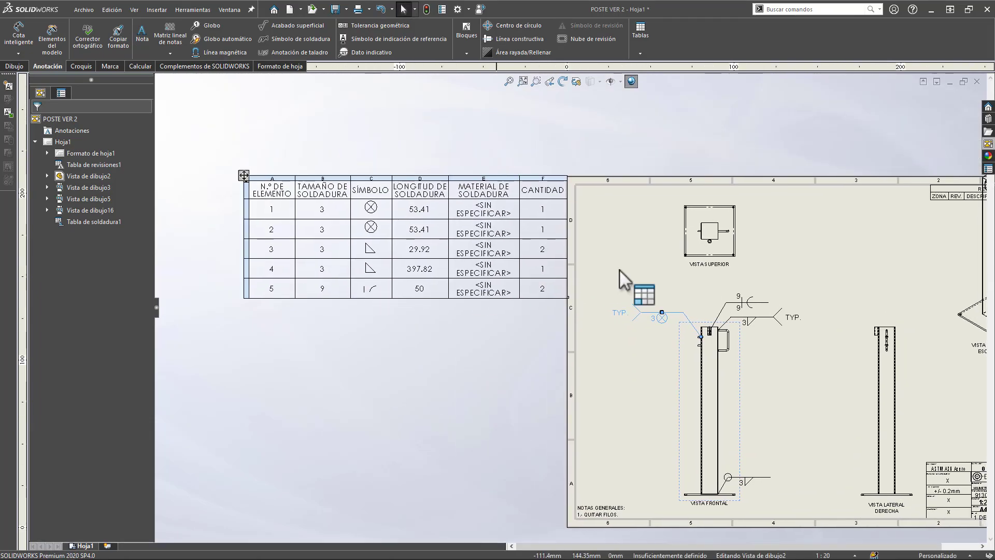
scroll(767, 298, down, 2)
scroll(586, 305, up, 2)
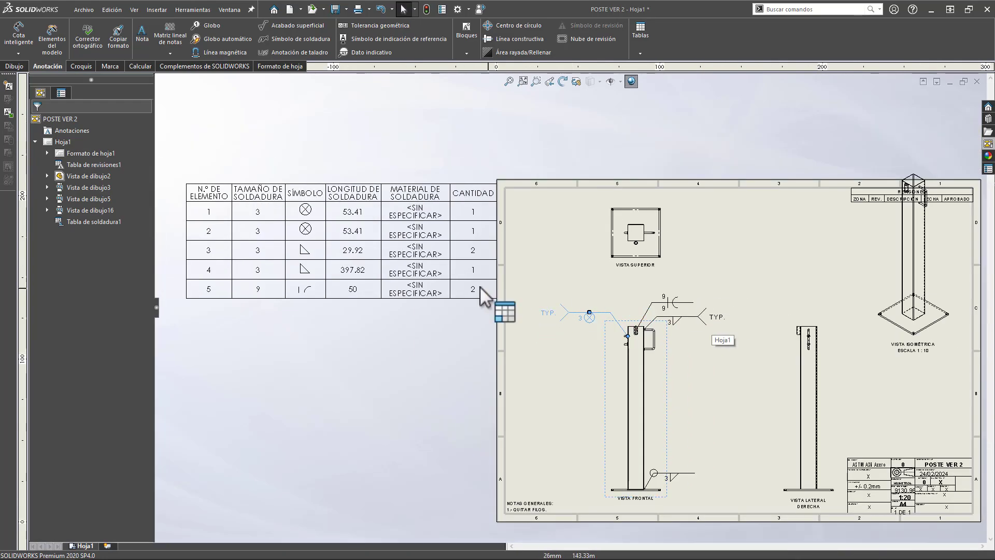
middle_drag(485, 287, 627, 378)
scroll(463, 294, down, 1)
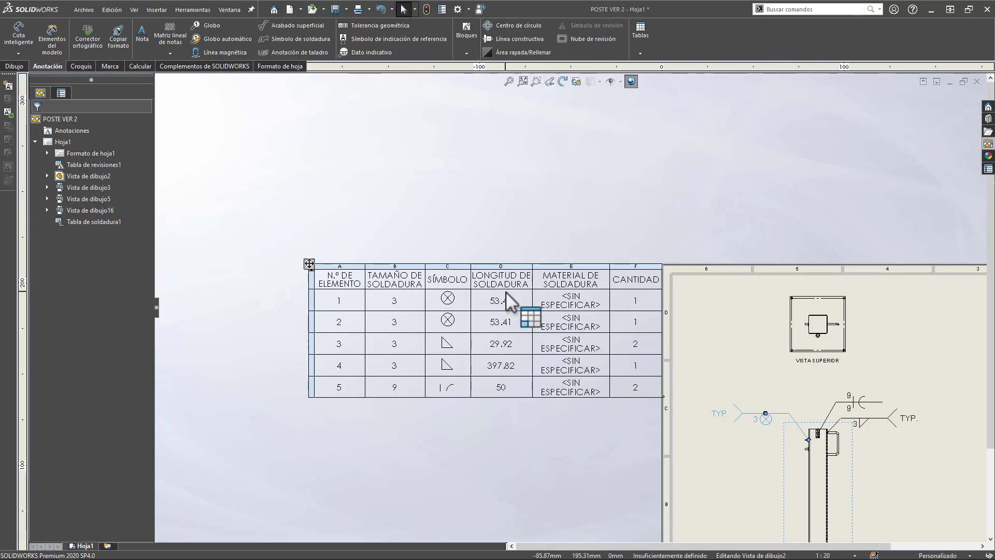
- Check the weld table rows against the all-around fillet symbol at the front view's base plate and the symbols at the post top
scroll(900, 423, down, 1)
mouse_move(908, 438)
middle_down()
mouse_move(782, 442)
mouse_move(820, 443)
middle_up()
scroll(344, 277, up, 1)
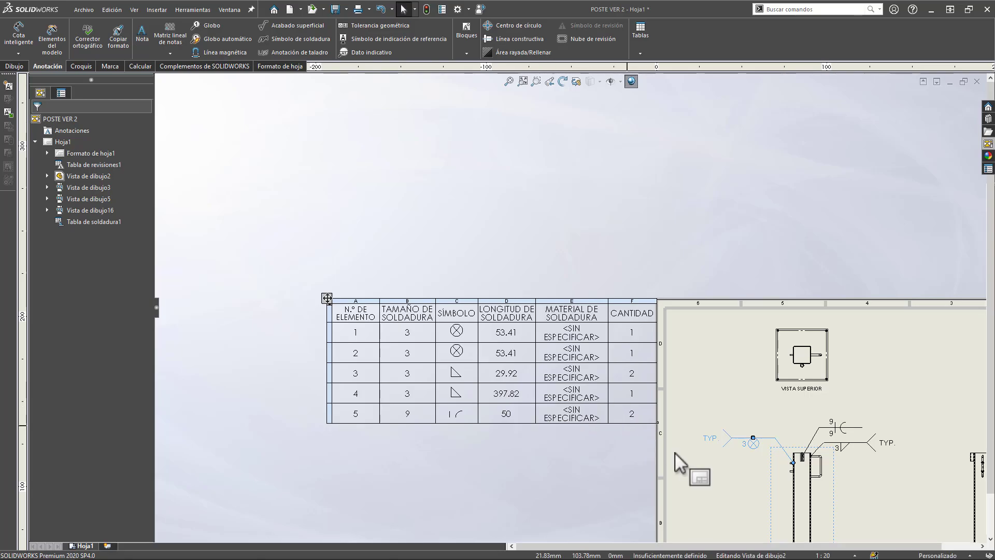
scroll(674, 453, up, 2)
scroll(691, 468, down, 5)
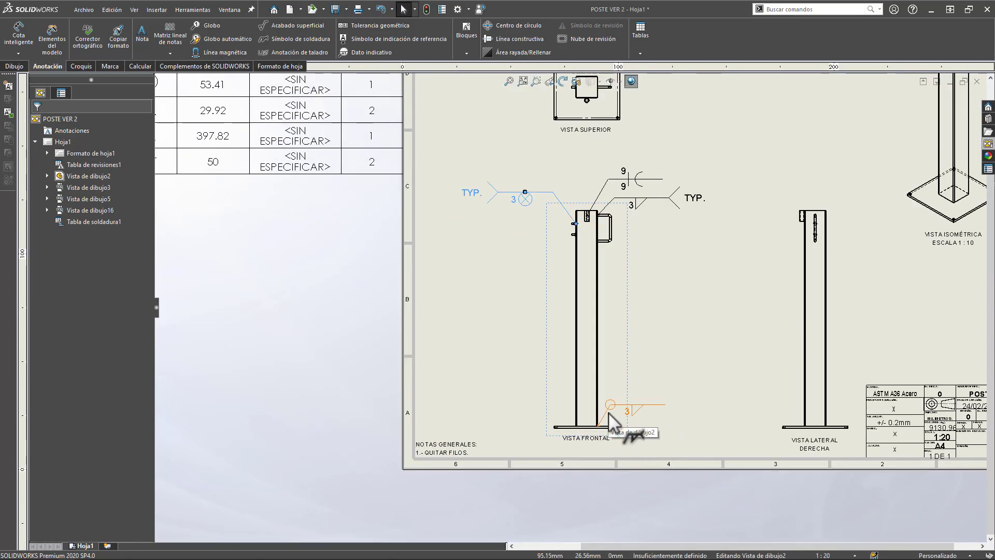
scroll(596, 410, up, 3)
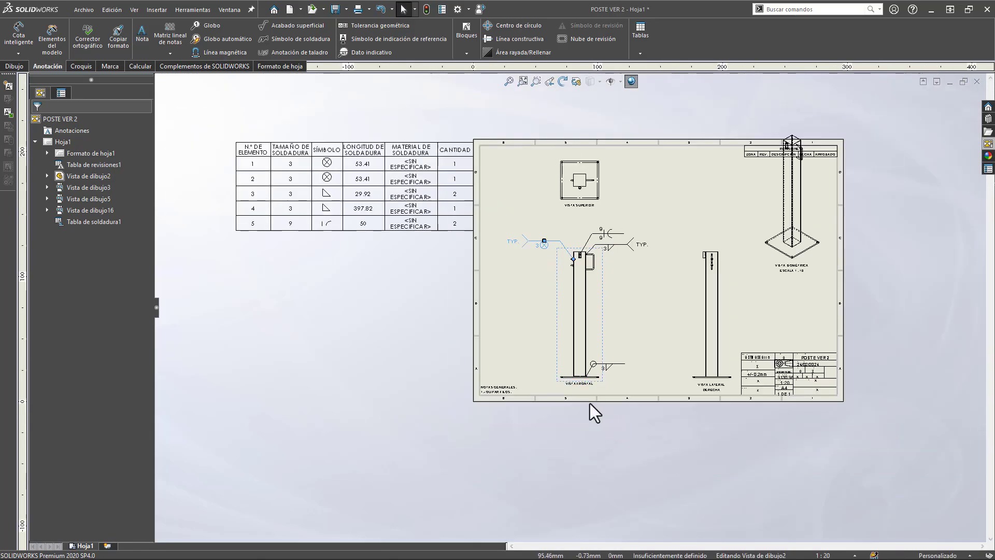
scroll(544, 288, down, 3)
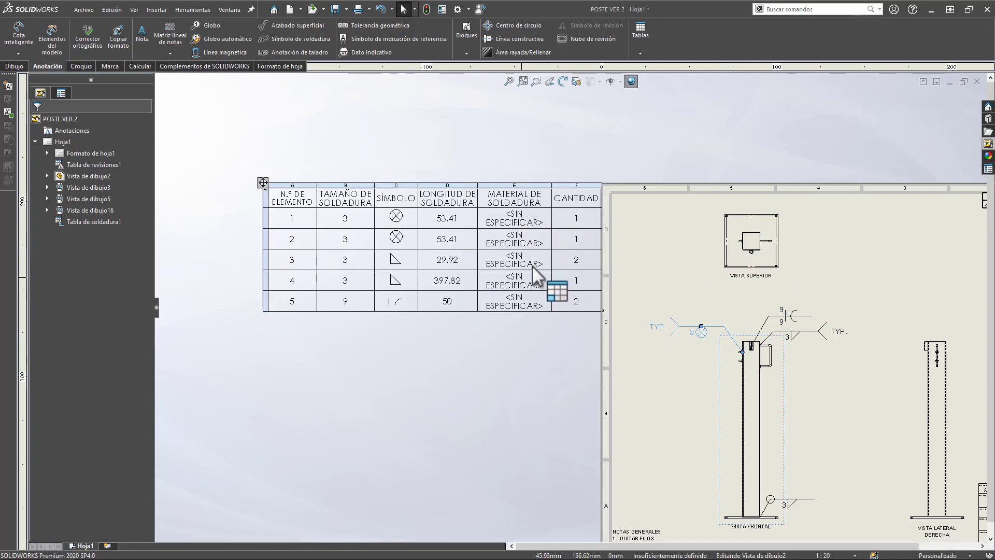
middle_drag(548, 255, 529, 315)
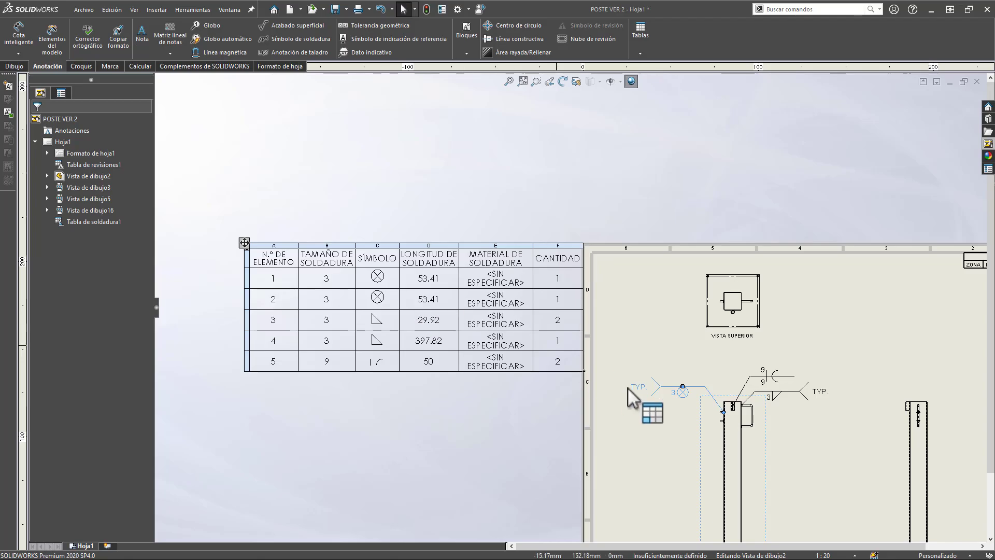
scroll(624, 392, up, 4)
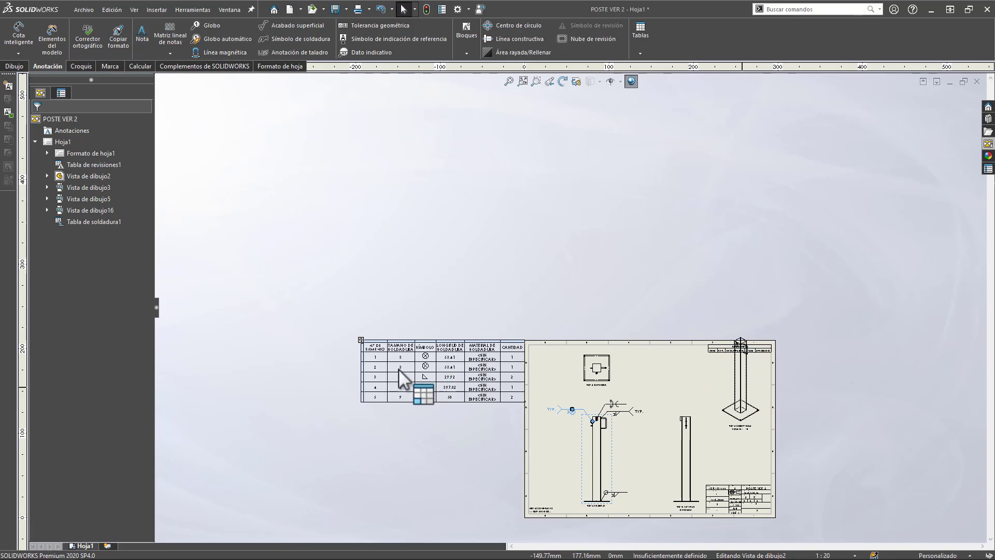
- Review the weld length, material and quantity columns together with the TYP. weld symbols at the top of the front view
scroll(452, 387, down, 3)
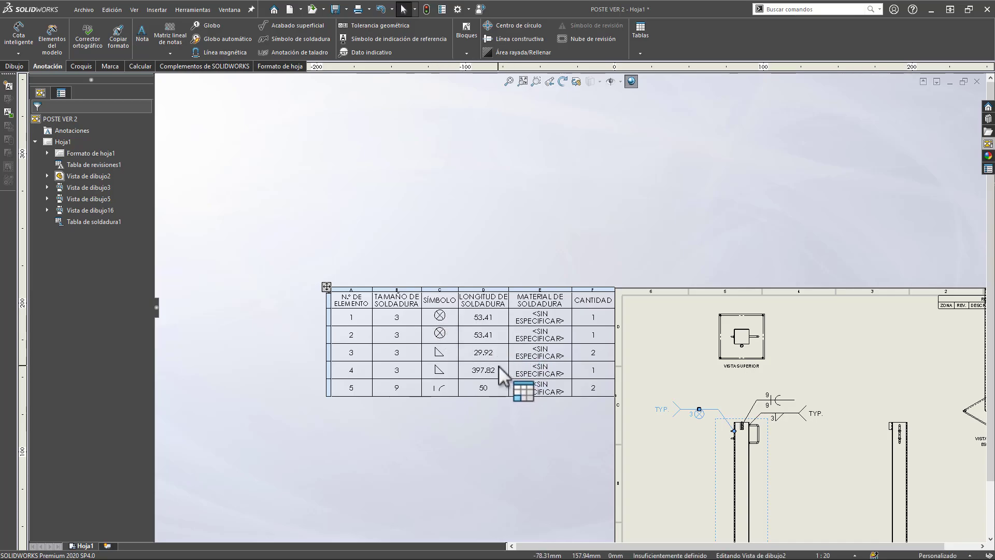
scroll(548, 325, down, 5)
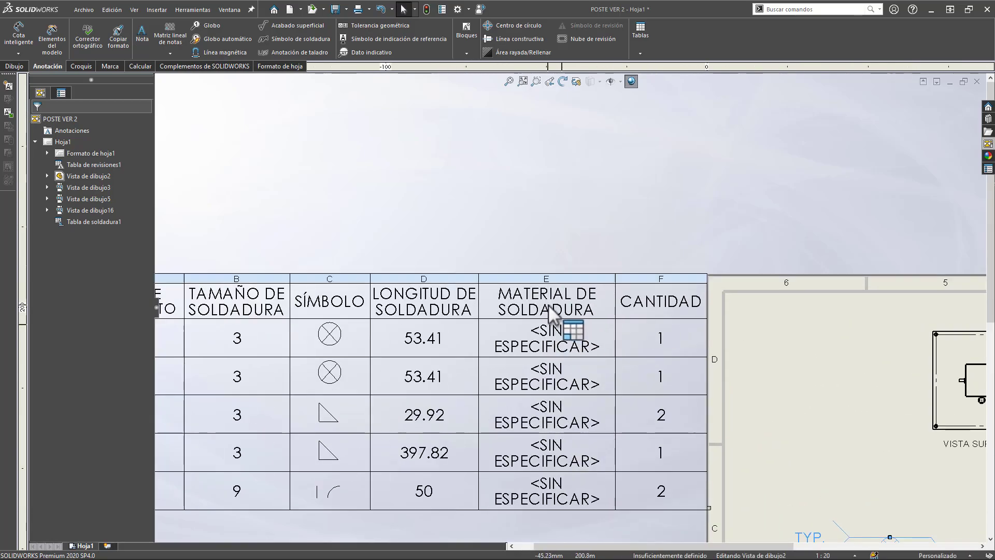
scroll(591, 375, up, 3)
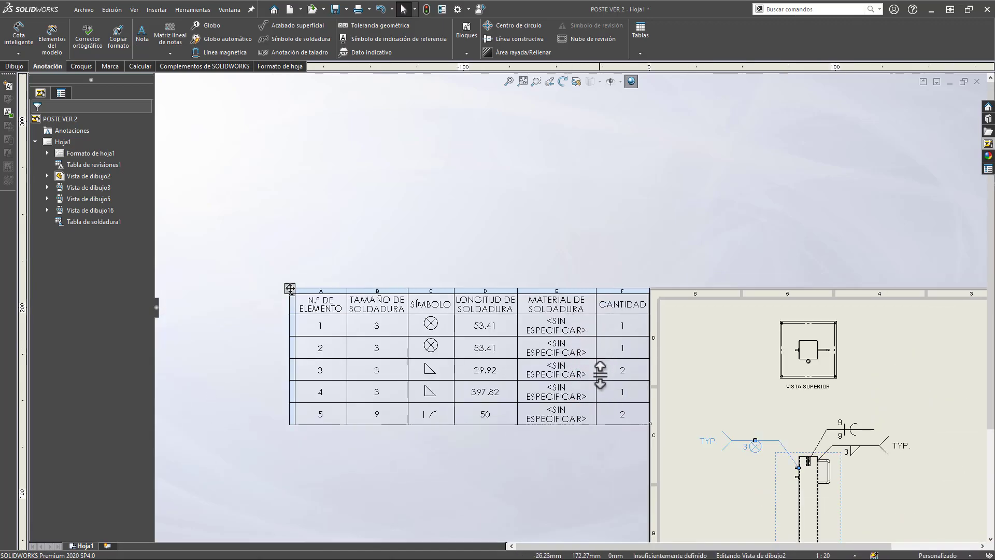
scroll(600, 369, up, 3)
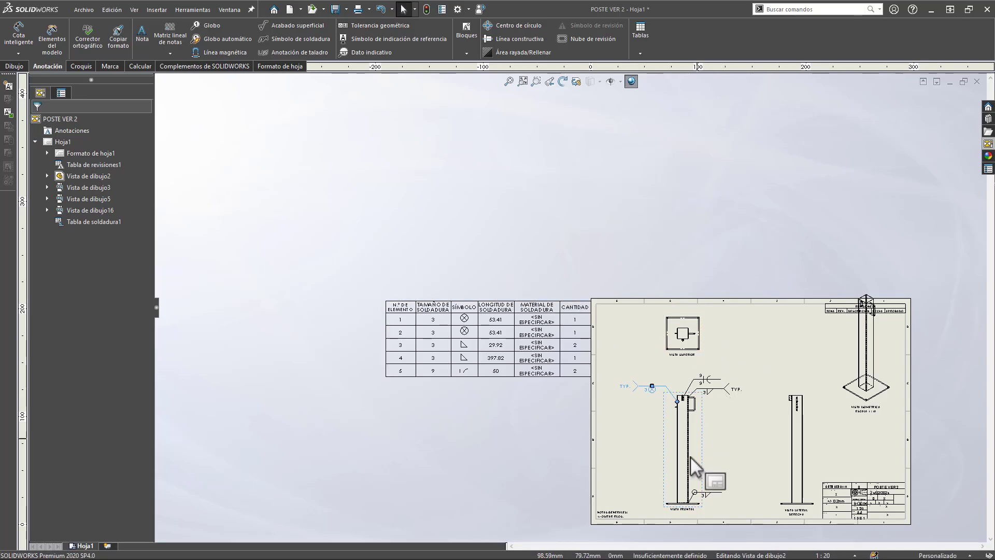
scroll(717, 443, down, 1)
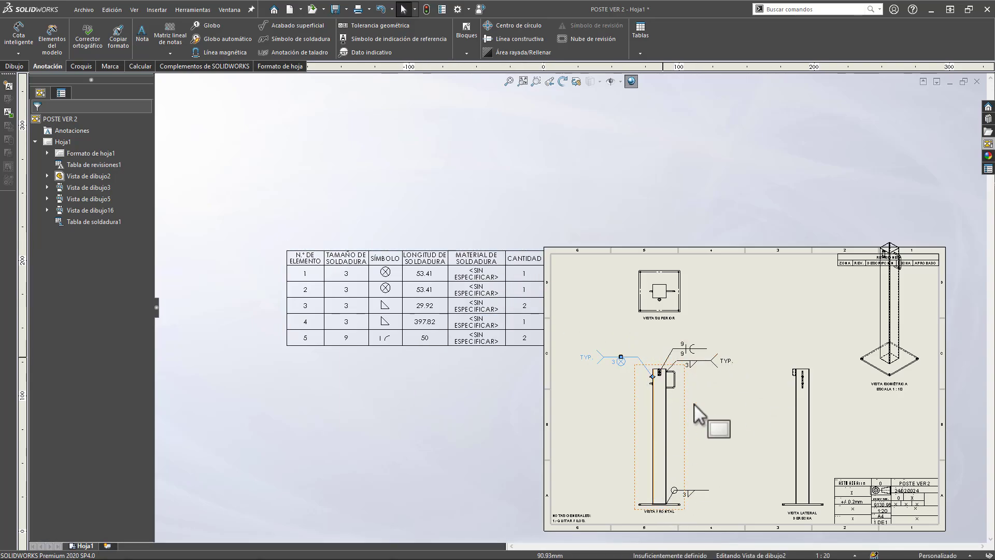
scroll(838, 256, up, 2)
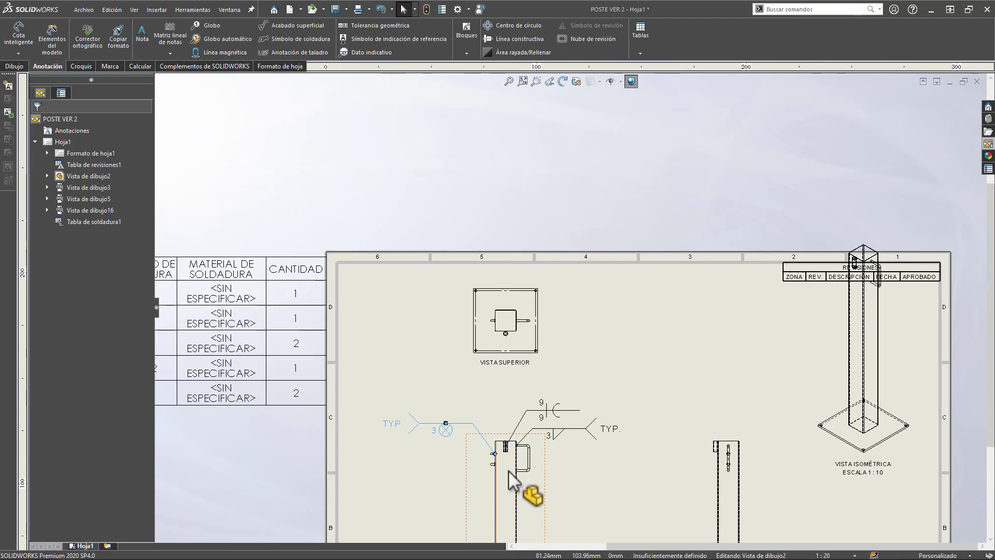
middle_drag(555, 474, 603, 468)
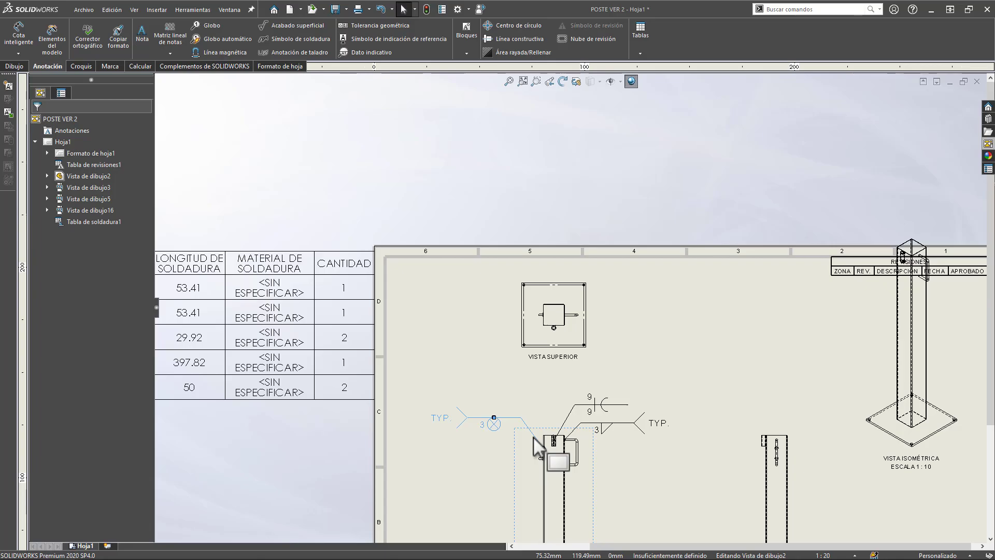
drag(534, 438, 541, 447)
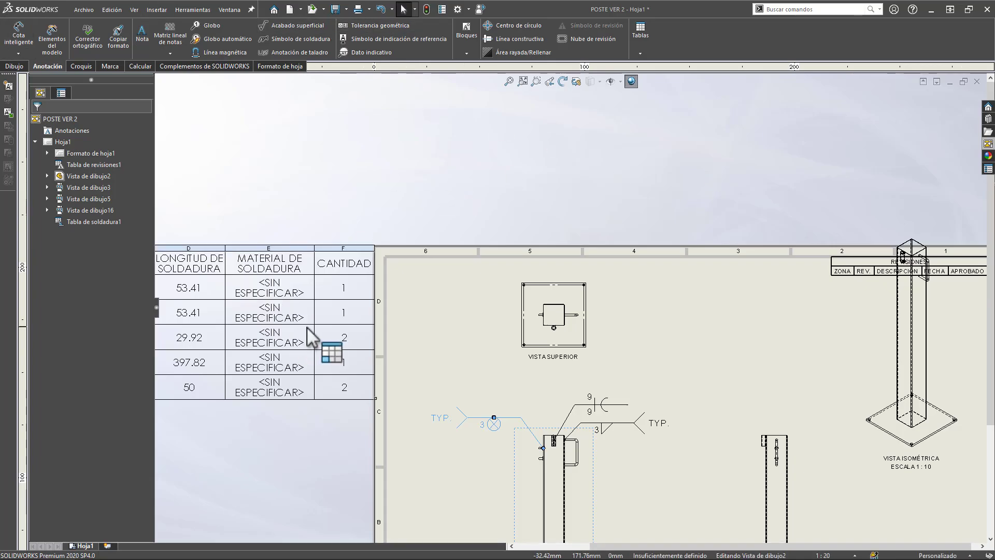
- Override the linked weld material in all five rows of the weld table with E7018
middle_drag(306, 328, 359, 358)
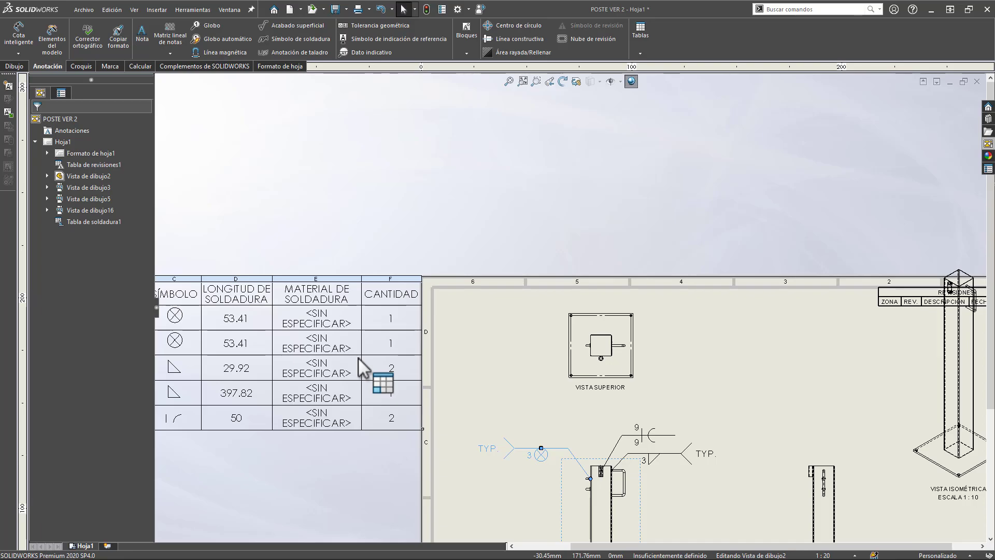
click(349, 326)
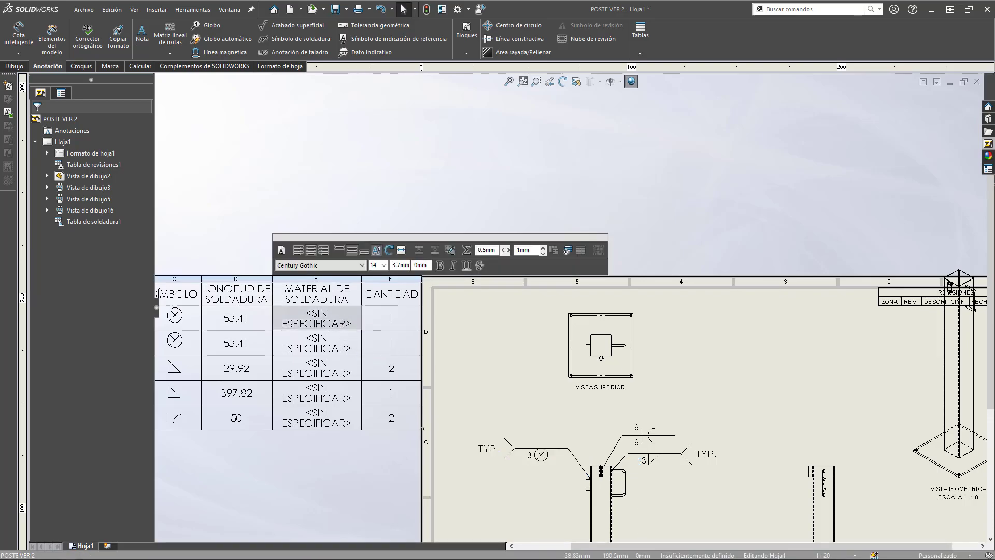
double_click(341, 319)
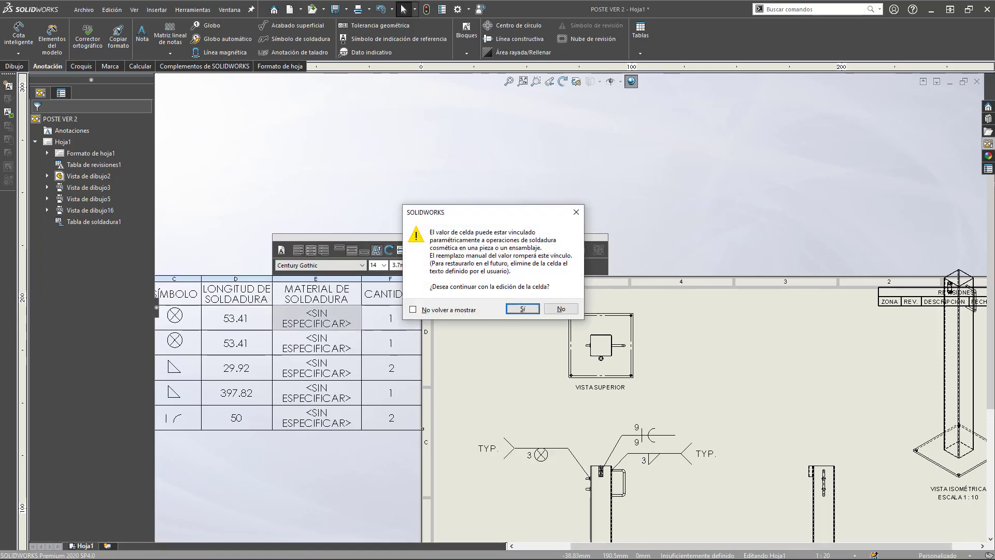
click(523, 310)
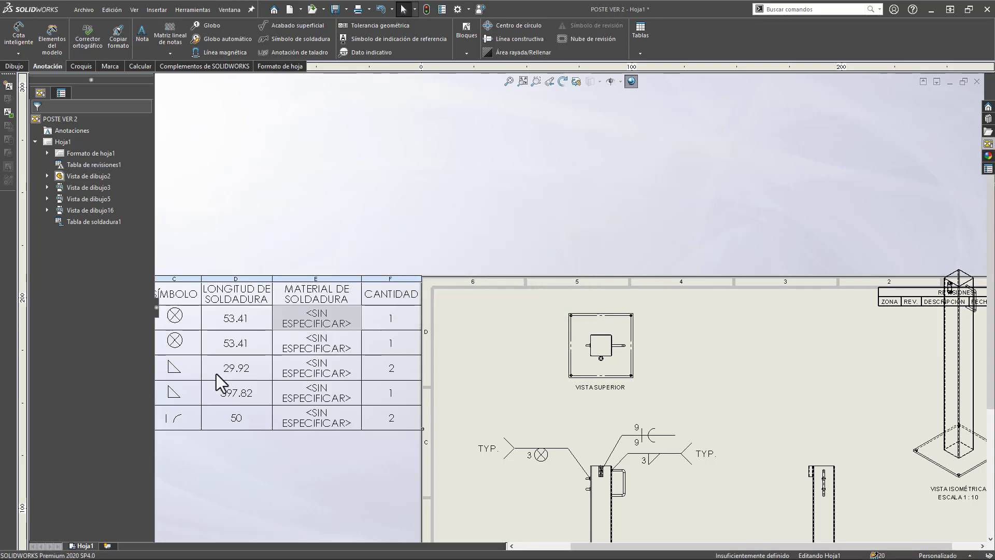
text(E)
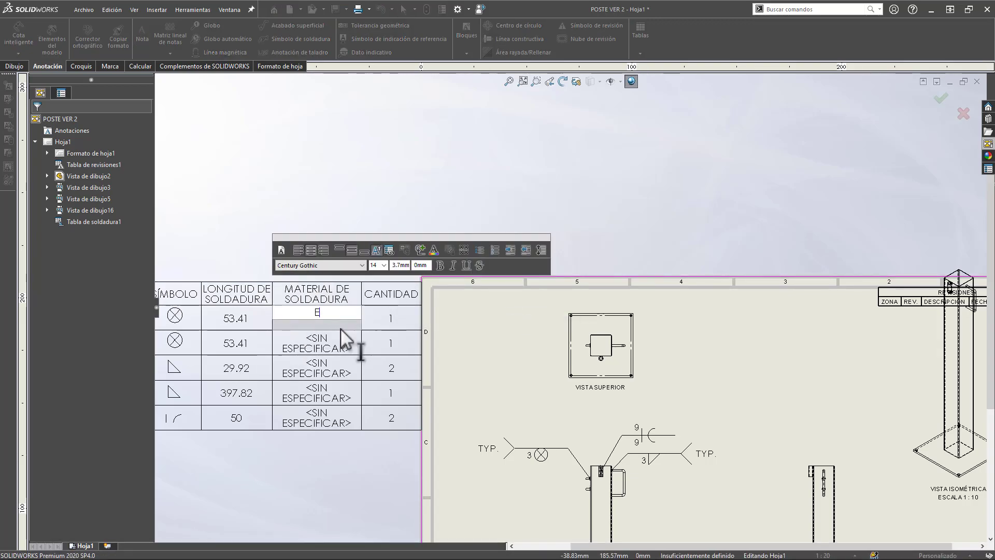
text(7018)
click(422, 235)
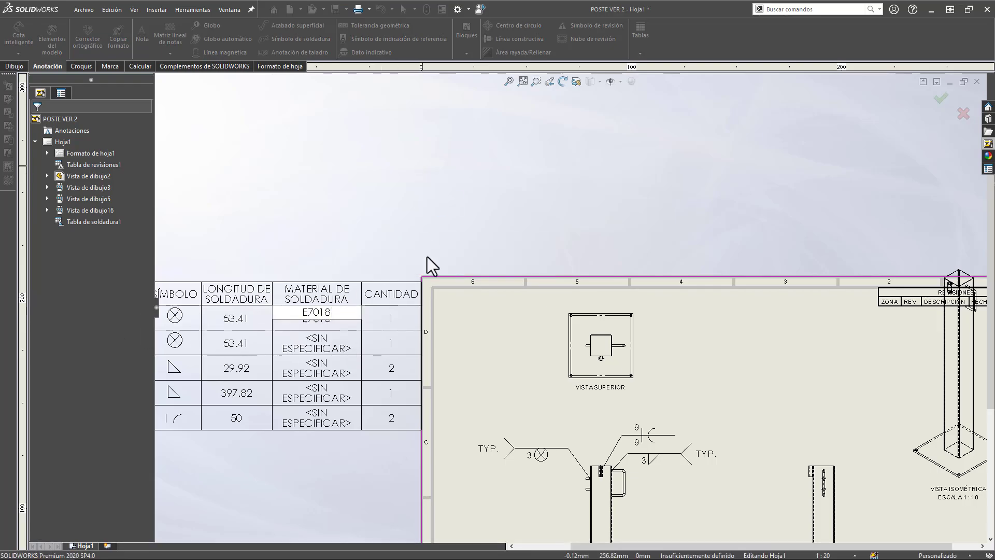
drag(392, 328, 366, 476)
scroll(372, 487, up, 2)
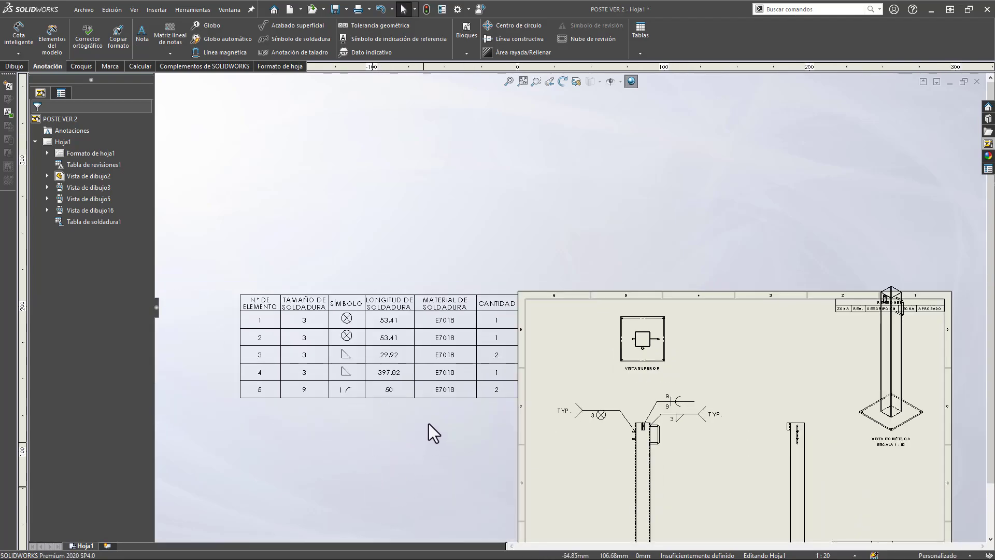
- Resize the weld table from its corner to make it narrower and more compact outside the sheet
middle_drag(435, 410, 460, 427)
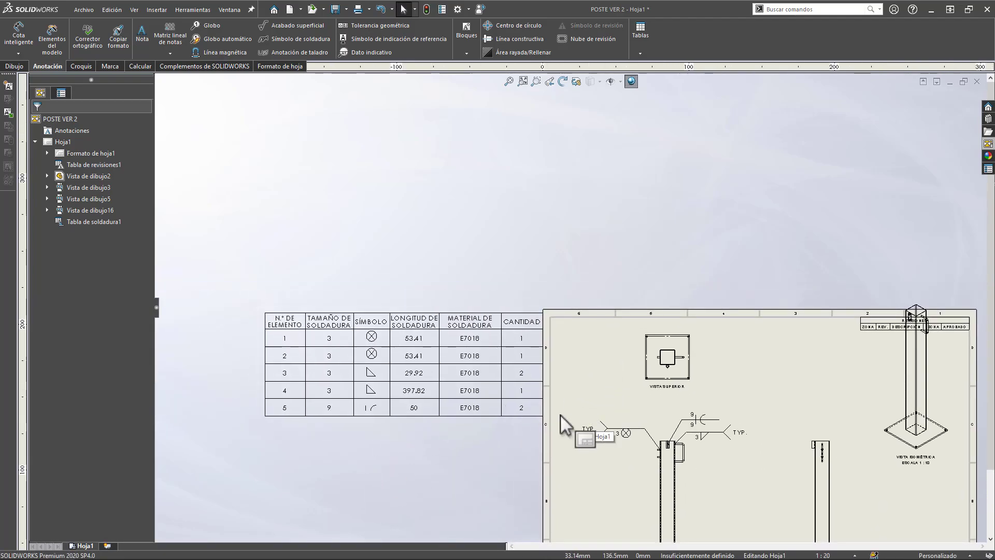
scroll(488, 346, down, 2)
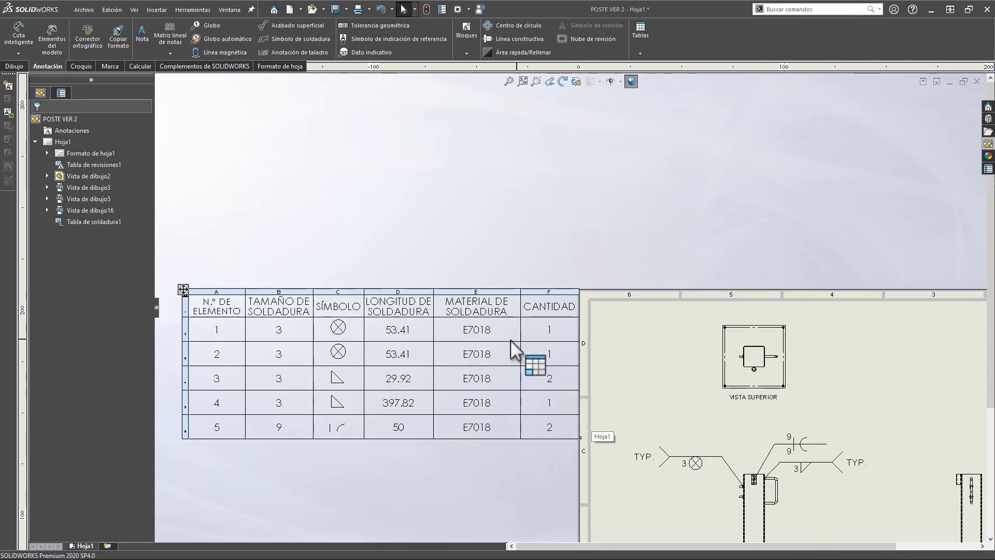
scroll(561, 365, up, 1)
scroll(580, 430, up, 2)
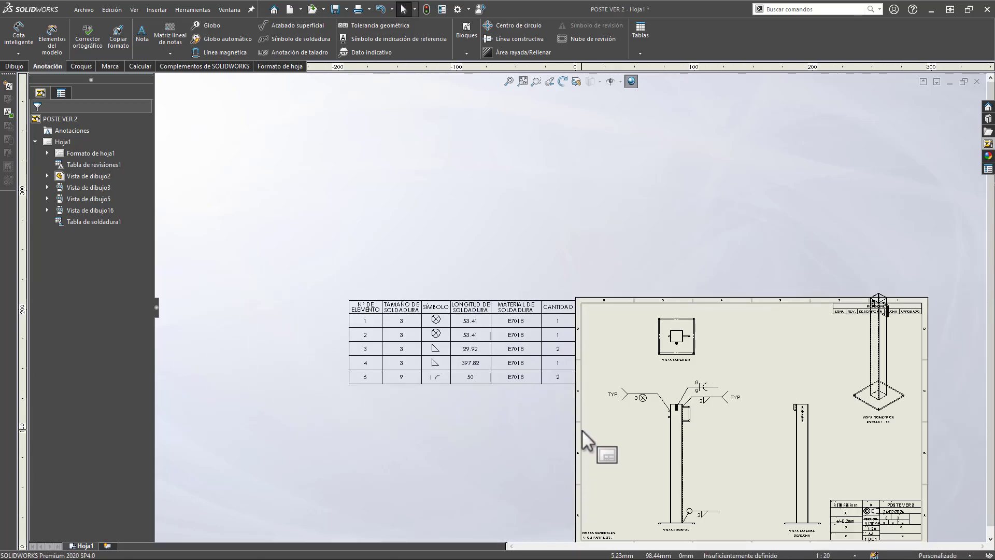
click(574, 384)
drag(573, 384, 512, 362)
scroll(513, 363, down, 2)
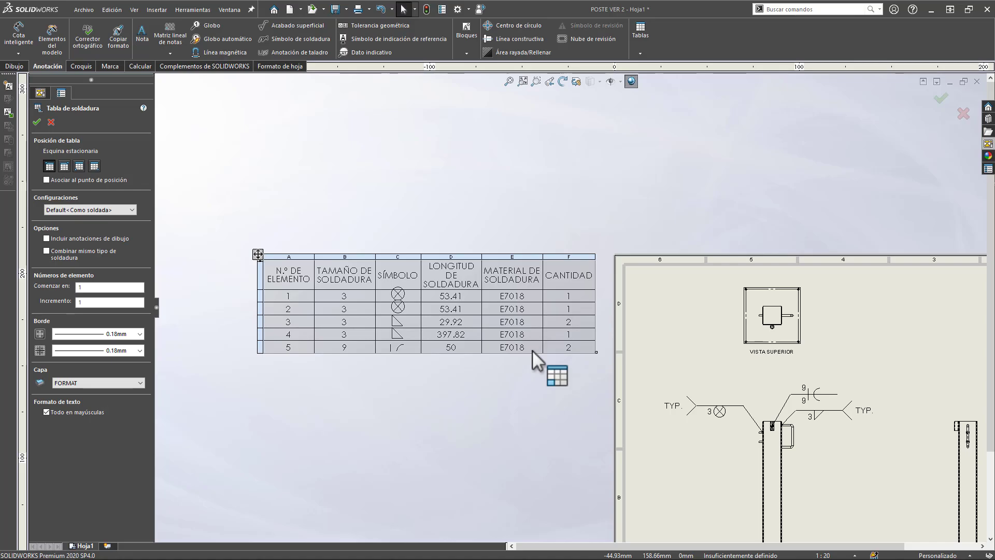
scroll(748, 447, up, 3)
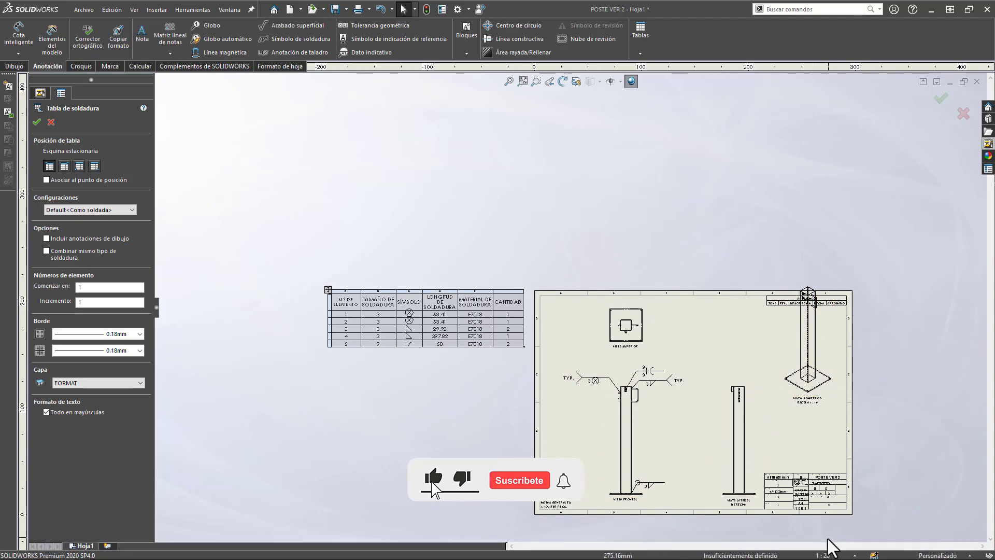
scroll(514, 356, down, 2)
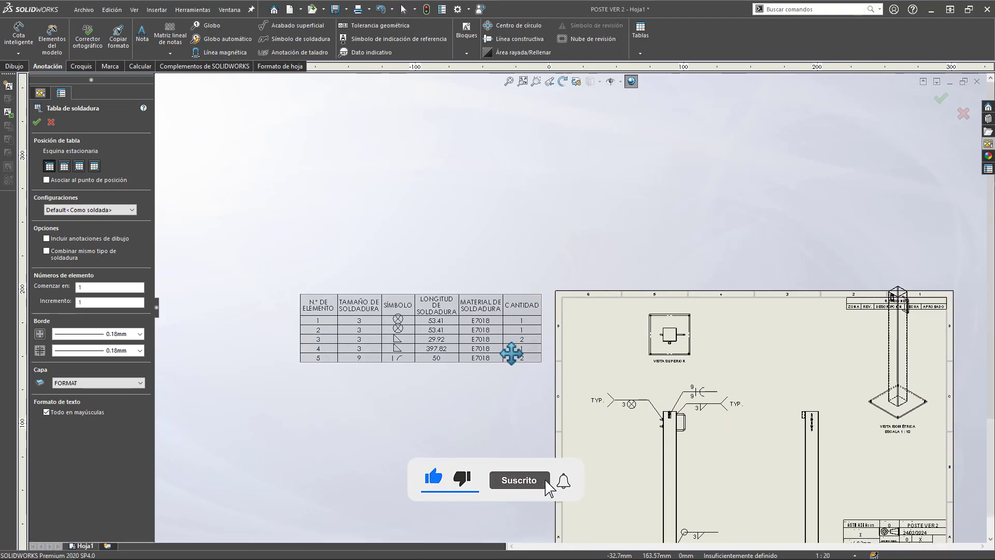
drag(535, 363, 538, 381)
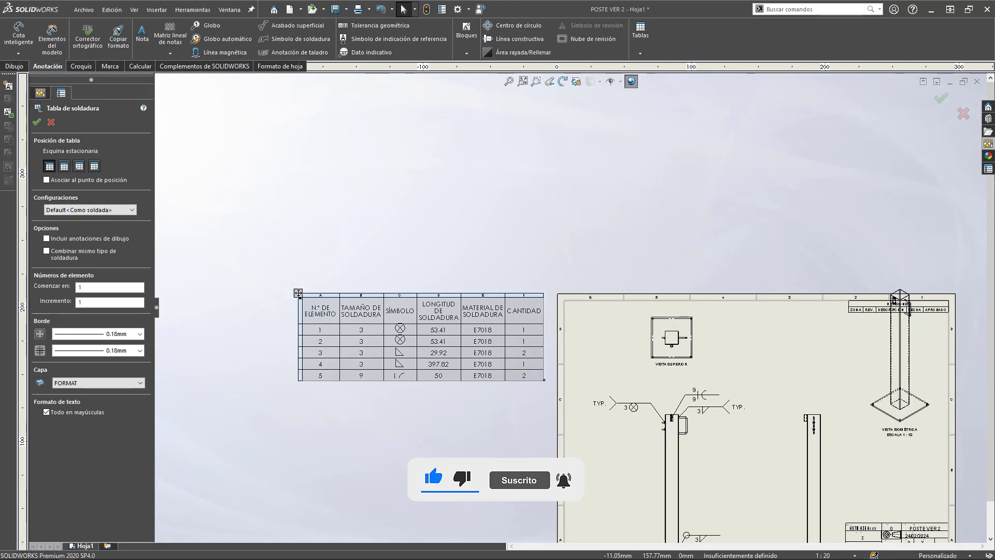
- Set the font size of the entire weld table to 8
click(299, 293)
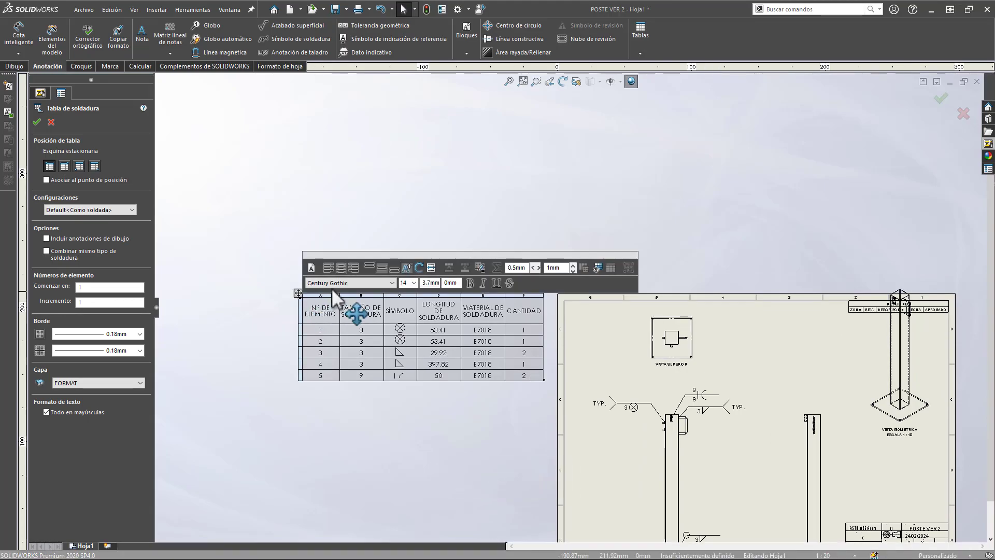
click(392, 283)
click(391, 283)
click(413, 283)
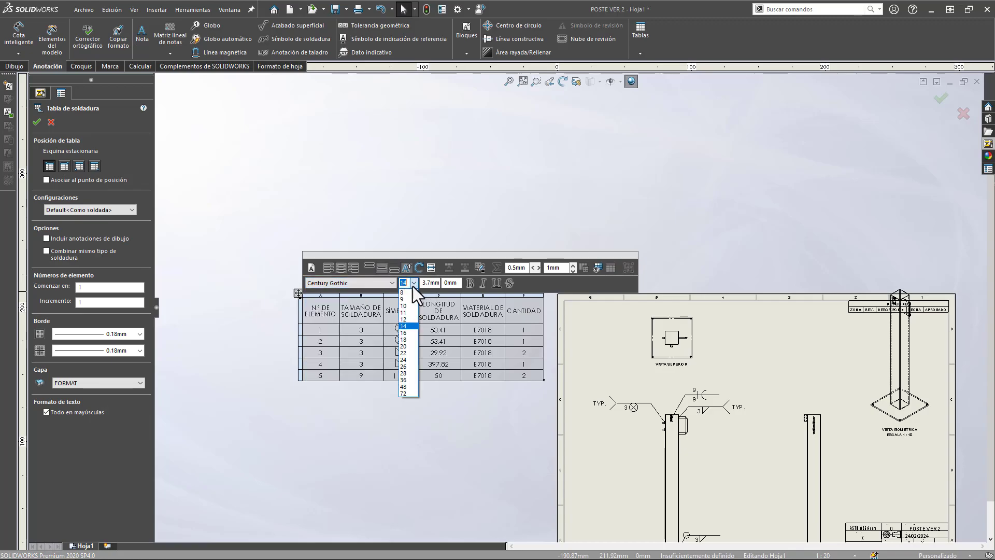
click(406, 293)
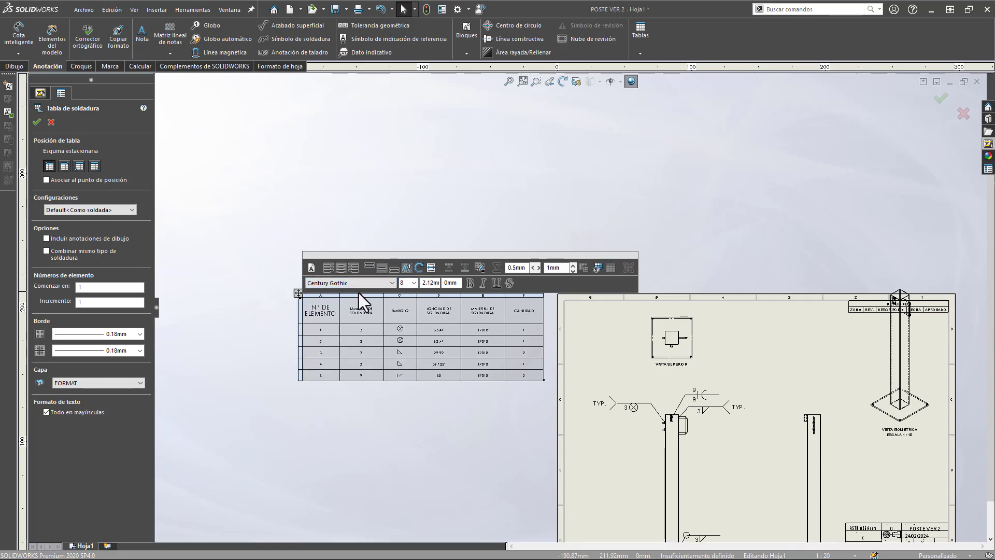
- Set the N.º DE ELEMENTO header text to font size 8 and shrink the weld table further from its corner
click(327, 303)
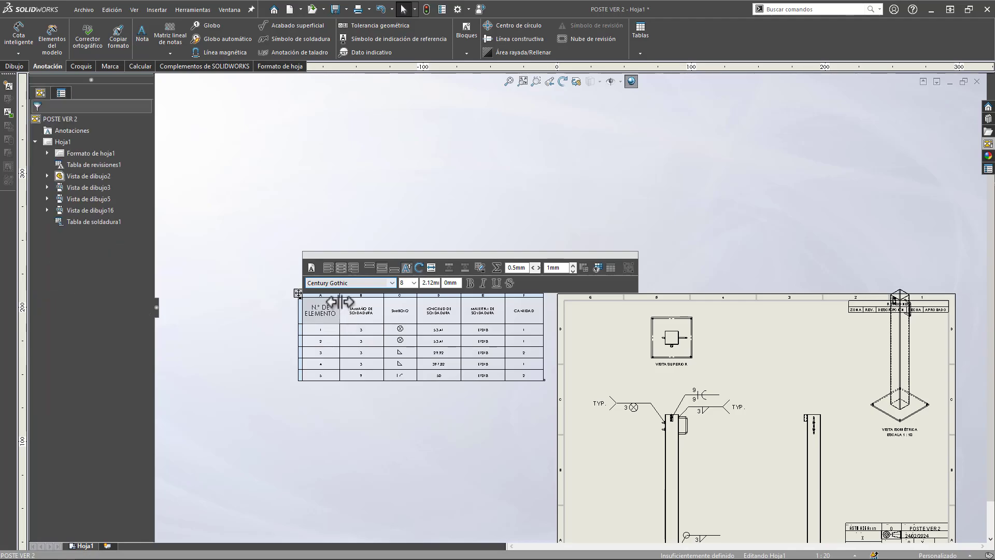
double_click(322, 308)
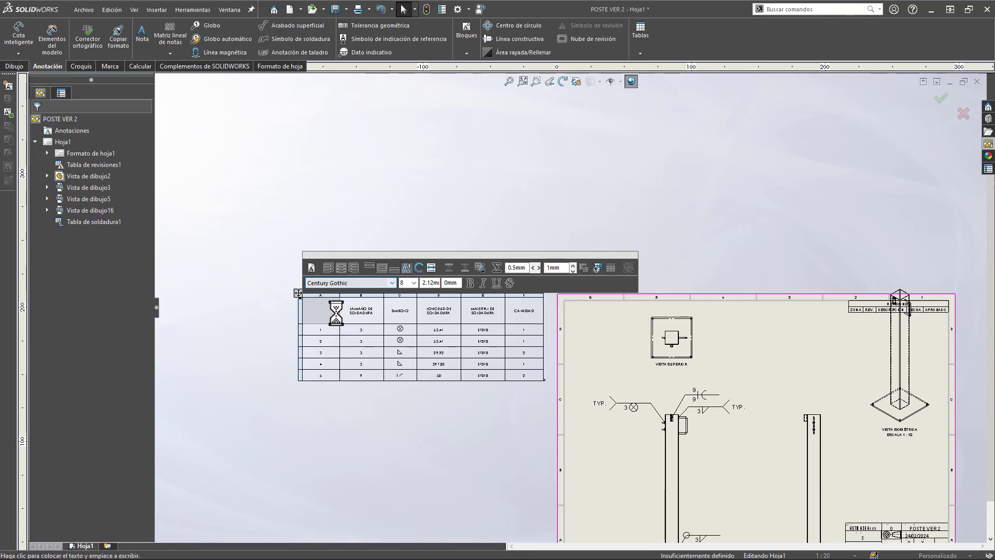
click(415, 283)
click(412, 293)
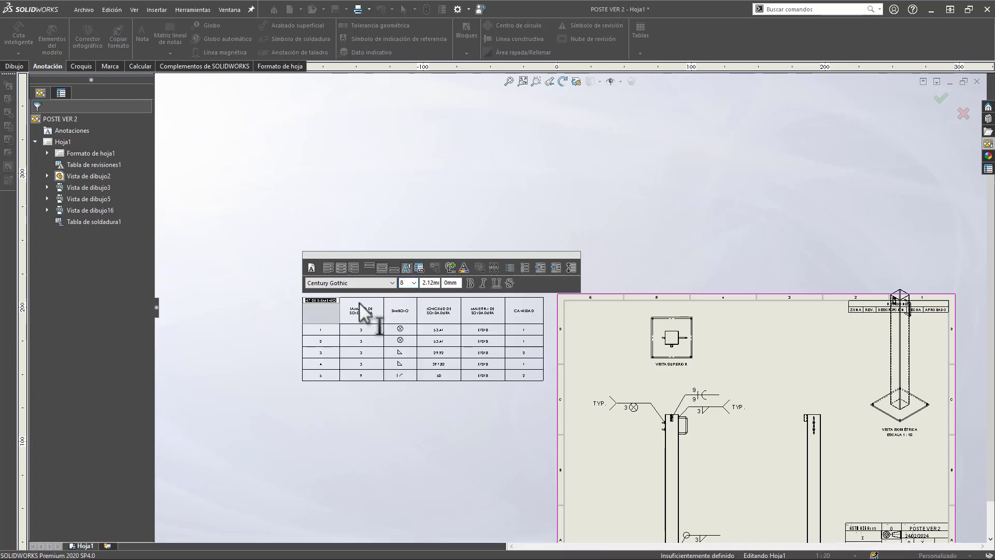
click(264, 322)
drag(542, 380, 432, 358)
- Move the general notes from the sheet's lower corner to just above the title block
scroll(569, 411, up, 1)
mouse_move(585, 424)
middle_down()
mouse_move(558, 490)
mouse_move(542, 485)
middle_up()
mouse_move(531, 518)
mouse_down()
mouse_move(797, 455)
mouse_move(813, 481)
mouse_up()
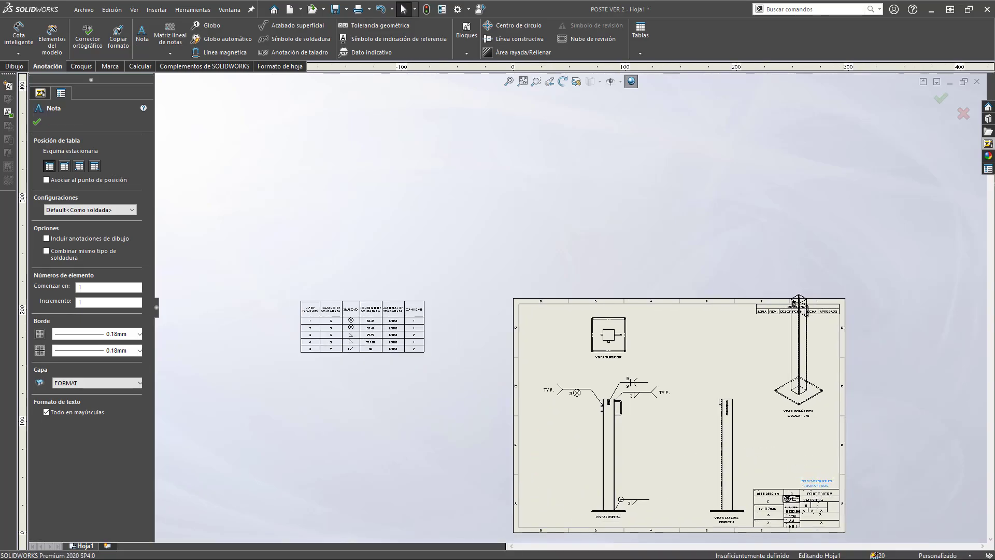
- Finish the general notes edit and move the weld table into the sheet's lower left corner
click(262, 224)
click(297, 295)
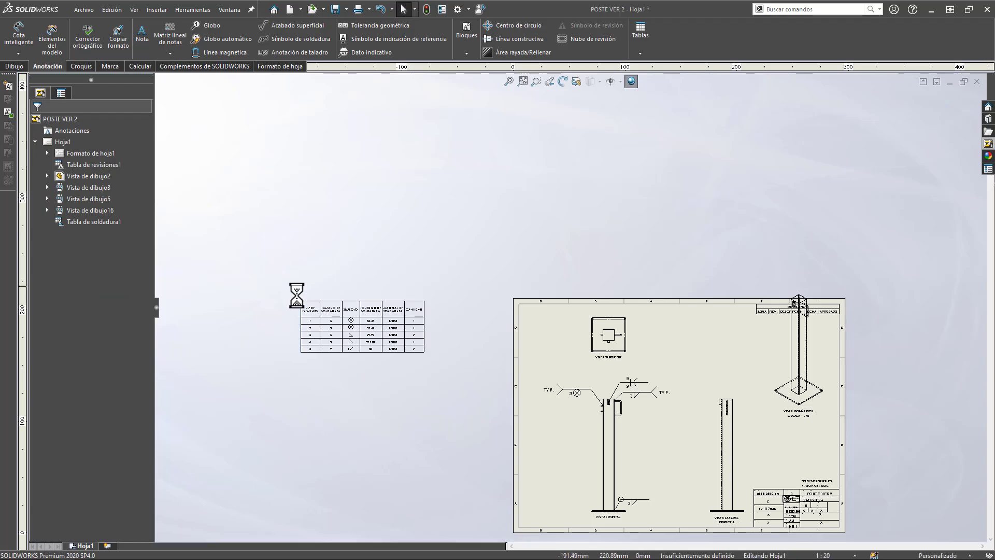
drag(320, 302, 520, 466)
scroll(595, 458, down, 2)
mouse_move(595, 457)
middle_down()
mouse_move(602, 431)
mouse_move(603, 447)
middle_up()
- Move the front view right to clear the weld table and shift the right side view slightly further right
drag(667, 412, 733, 417)
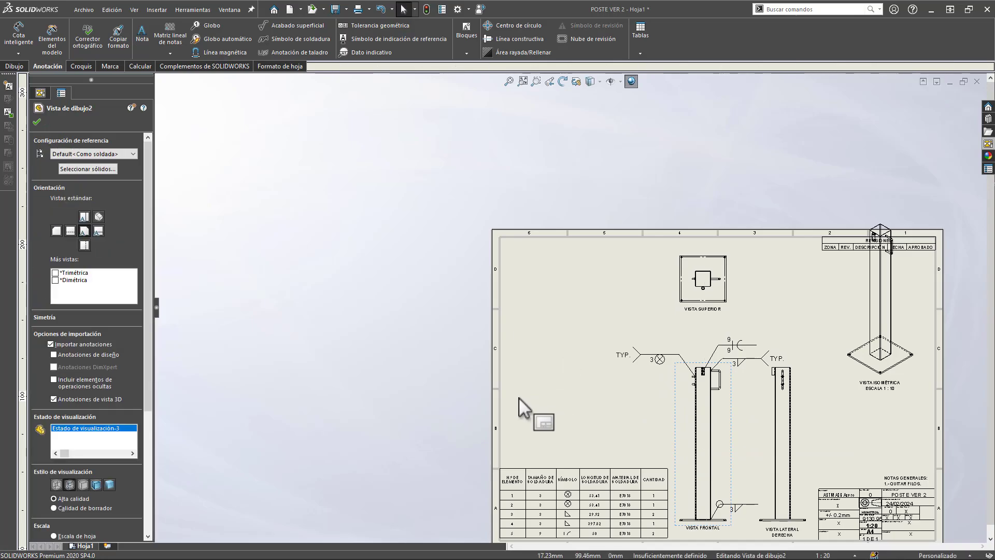
click(657, 425)
middle_drag(684, 439, 665, 459)
drag(810, 477, 822, 473)
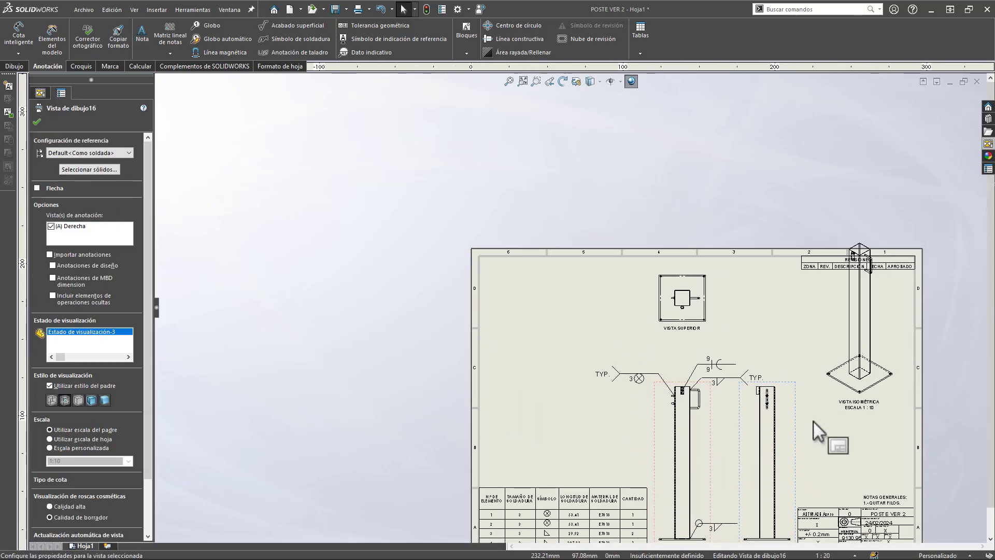
- Move the front view's size 9 weld symbol slightly up and away from the post
scroll(708, 387, down, 3)
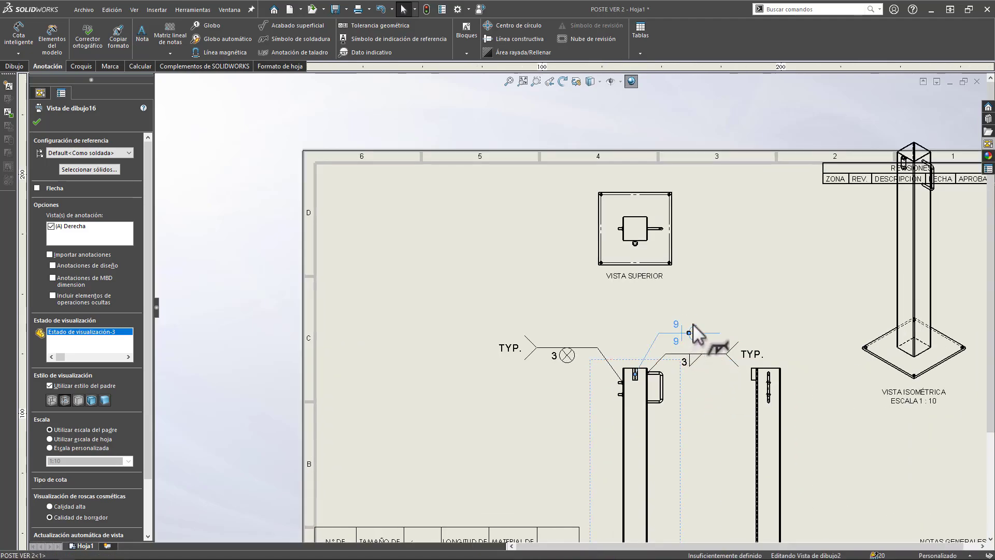
click(695, 331)
scroll(694, 329, up, 2)
scroll(570, 332, up, 1)
click(527, 379)
- Move the isometric view down so that it sits below the revisions table
middle_drag(527, 379, 612, 363)
scroll(583, 430, down, 1)
scroll(539, 440, down, 1)
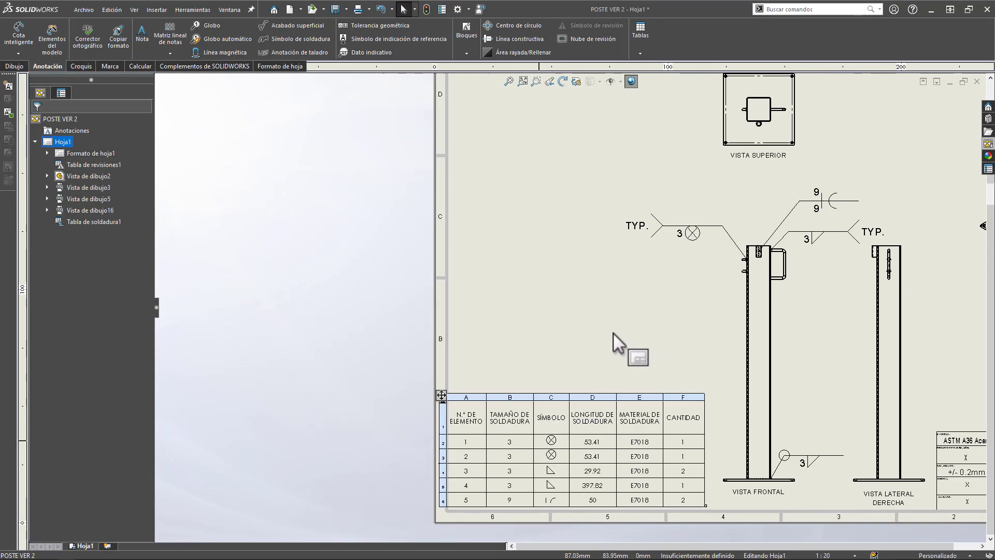
scroll(592, 365, up, 2)
click(779, 260)
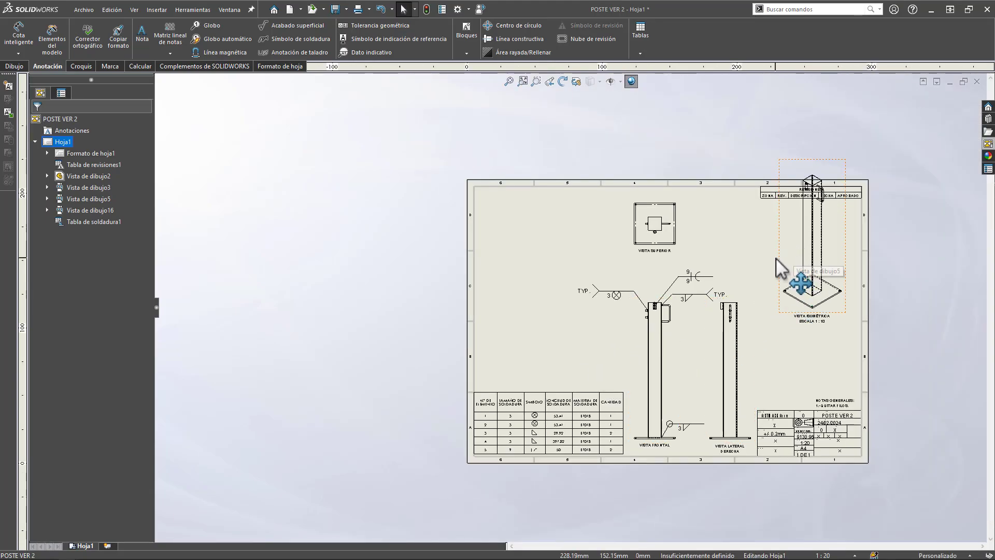
drag(779, 260, 791, 302)
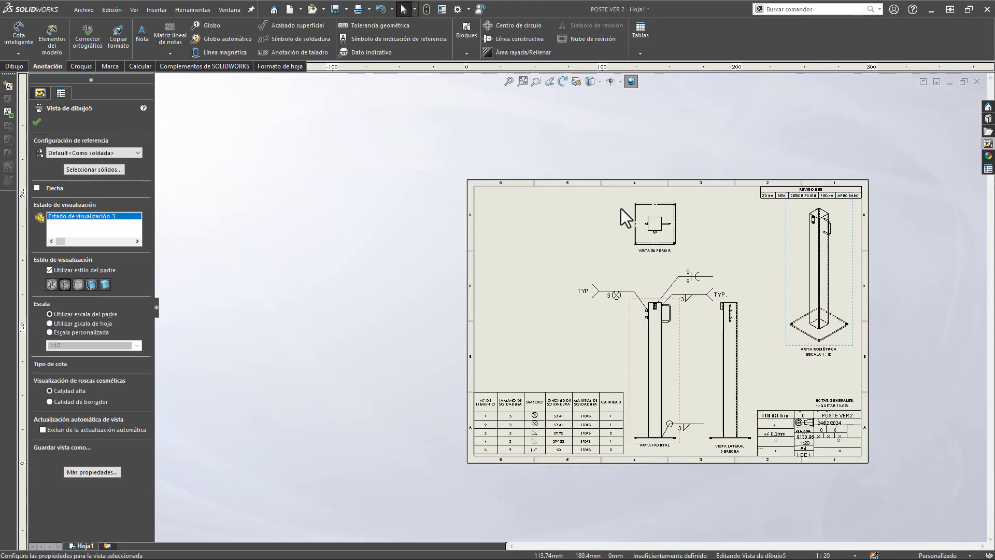
- Insert a weldment cut list for the Default<Como soldada> configuration in the sheet's upper left corner
click(635, 39)
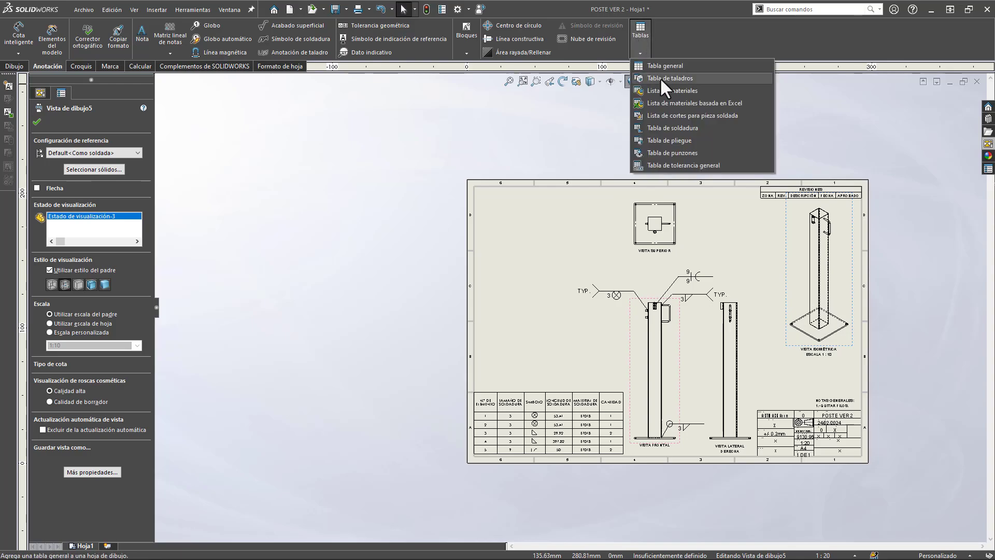
click(684, 111)
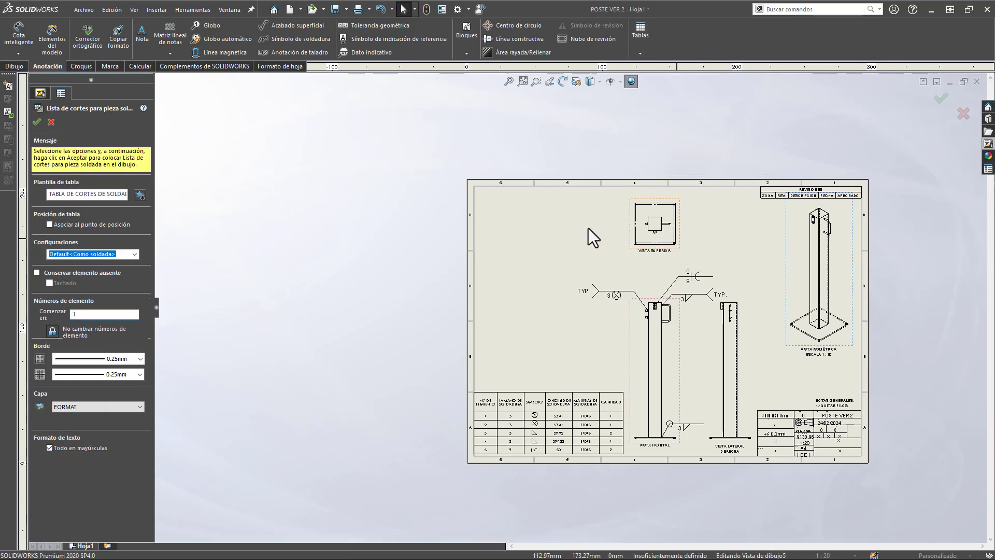
click(37, 122)
click(481, 192)
click(432, 235)
- Resize the cut list from its lower right corner to make its rows more compact
scroll(503, 208, down, 3)
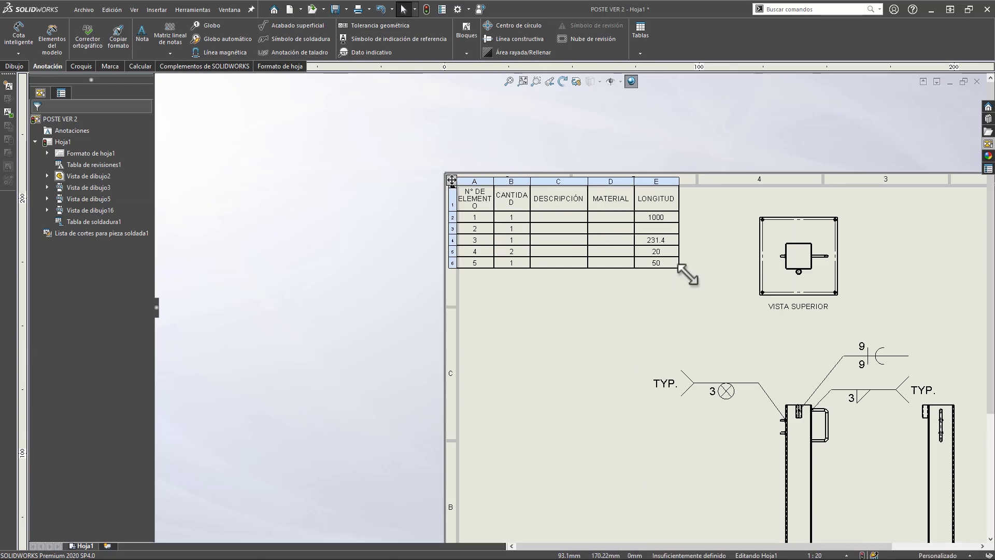
drag(682, 269, 634, 228)
scroll(629, 287, up, 3)
- Add quantity balloons for items 1, 2, 3 and 5 on the isometric view and item 4 on the front view
middle_drag(629, 287, 510, 299)
click(307, 273)
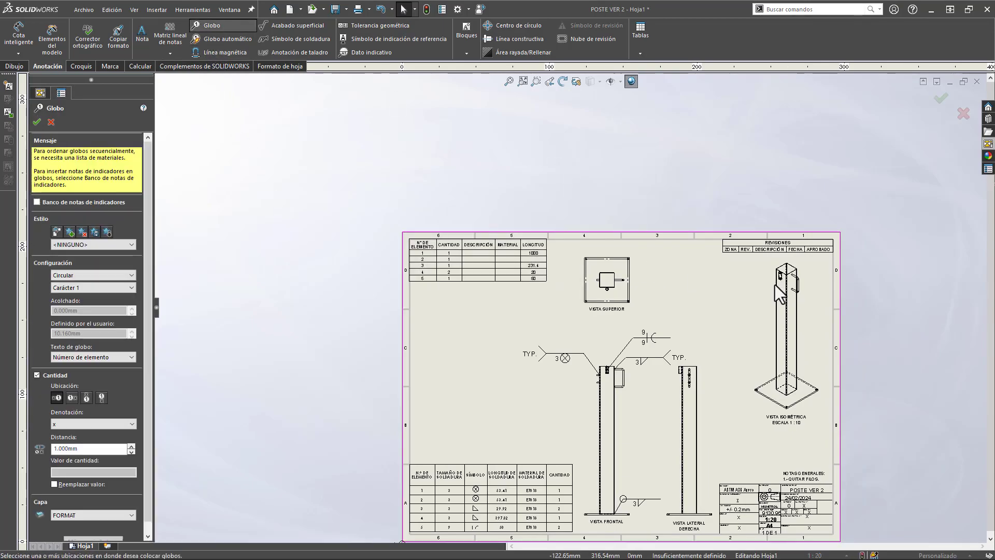
scroll(795, 283, down, 5)
click(648, 279)
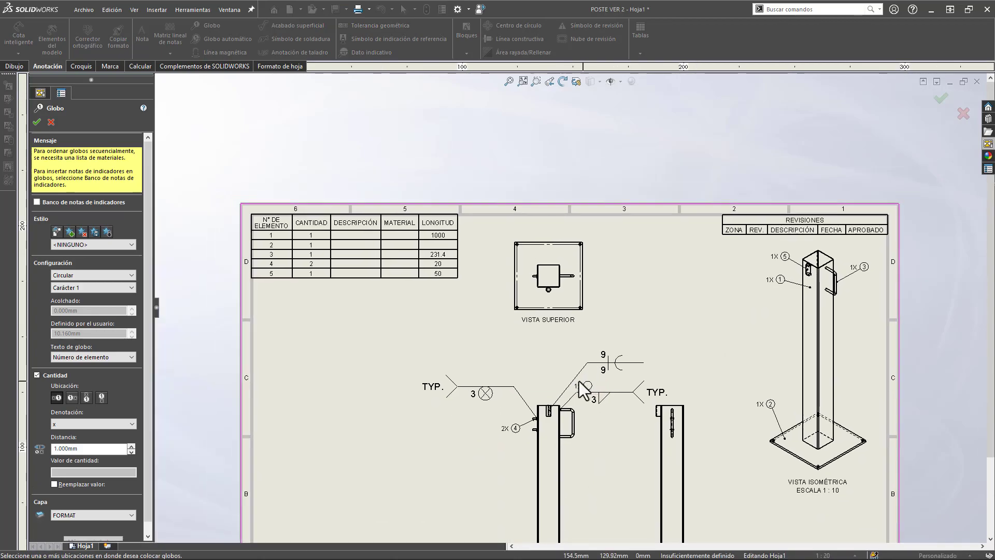
key(Escape)
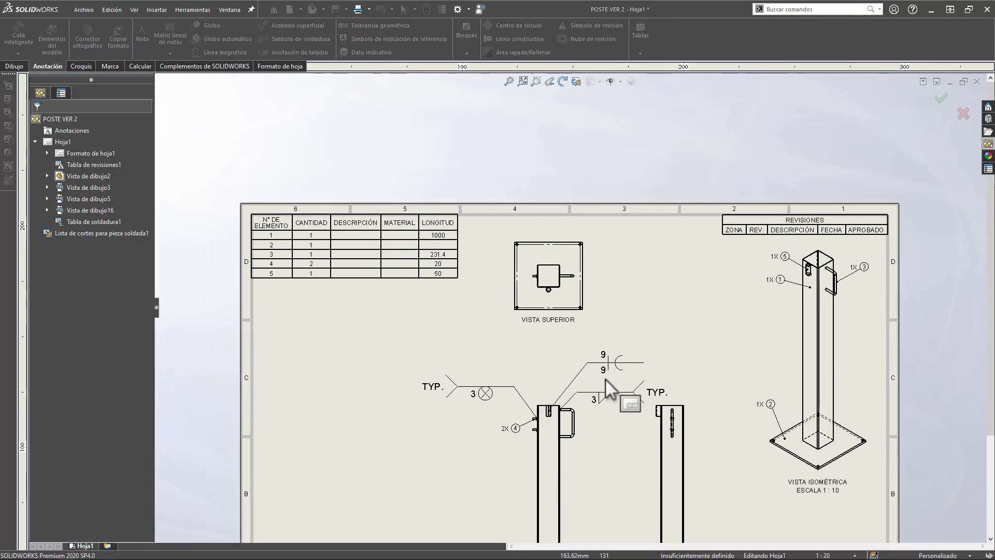
- Hide the N.º DE ELEMENTO column of the weld table
click(269, 253)
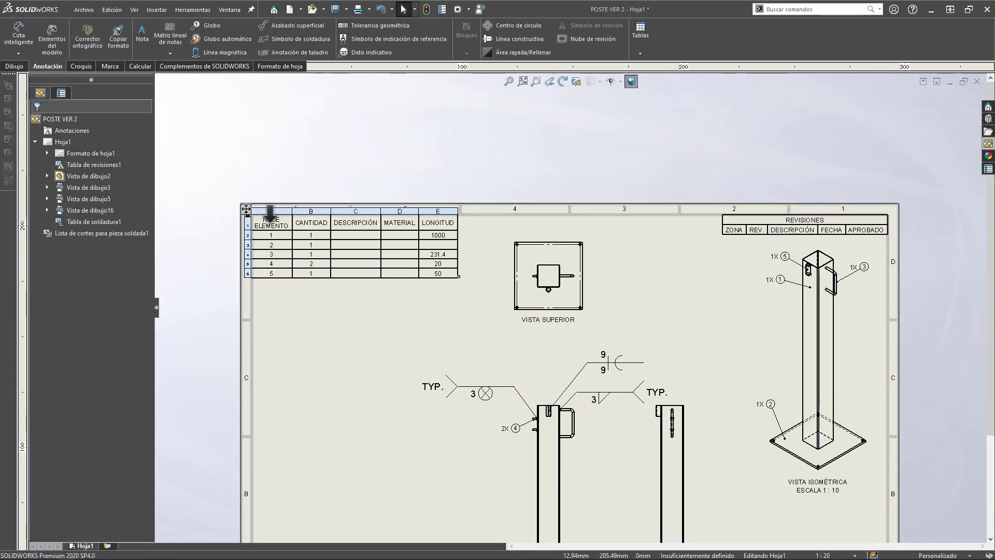
scroll(338, 233, up, 5)
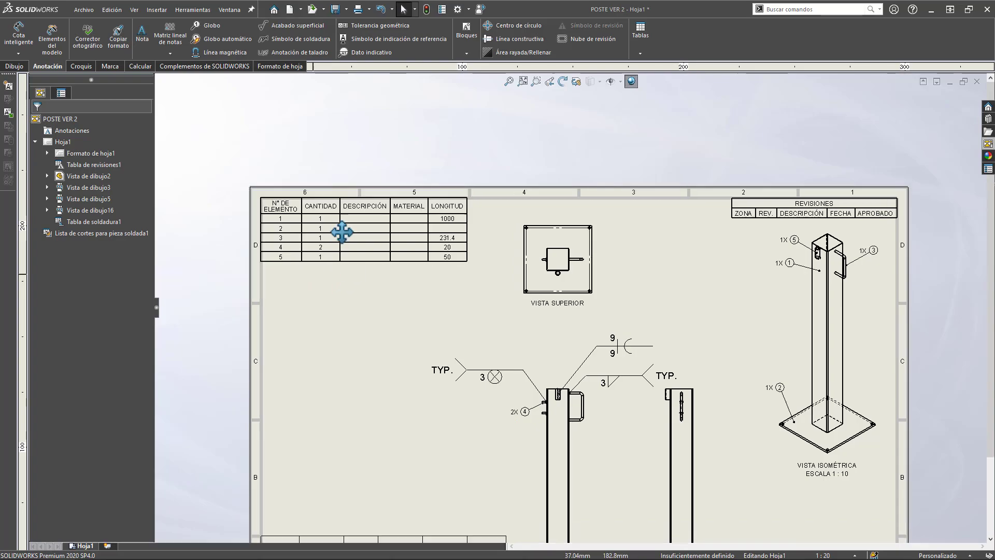
click(469, 410)
scroll(469, 409, down, 3)
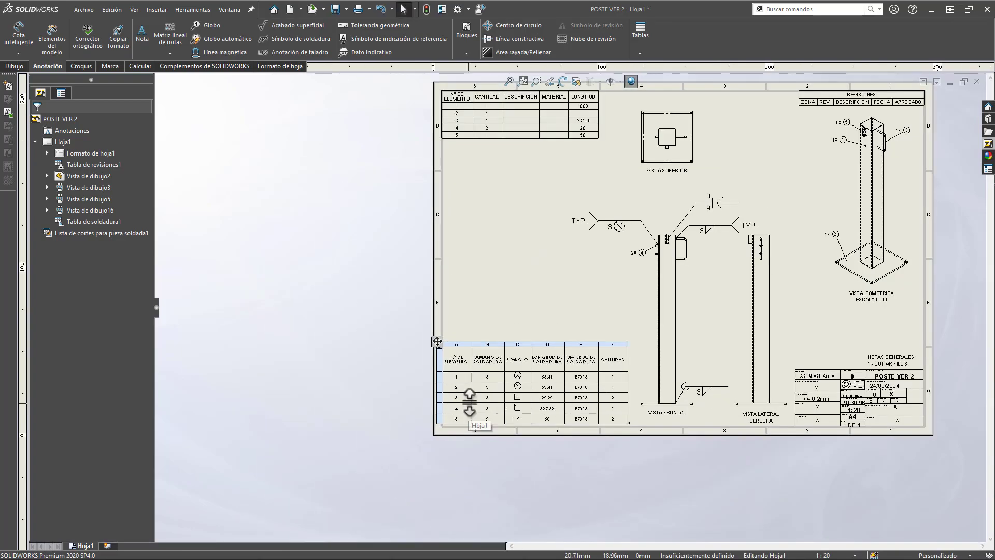
click(468, 358)
scroll(470, 373, down, 3)
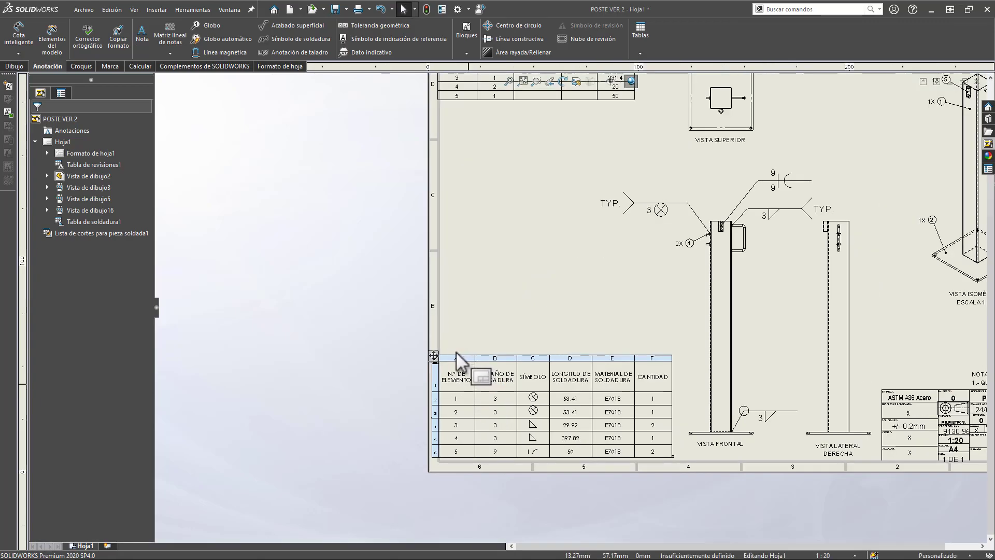
scroll(496, 366, up, 3)
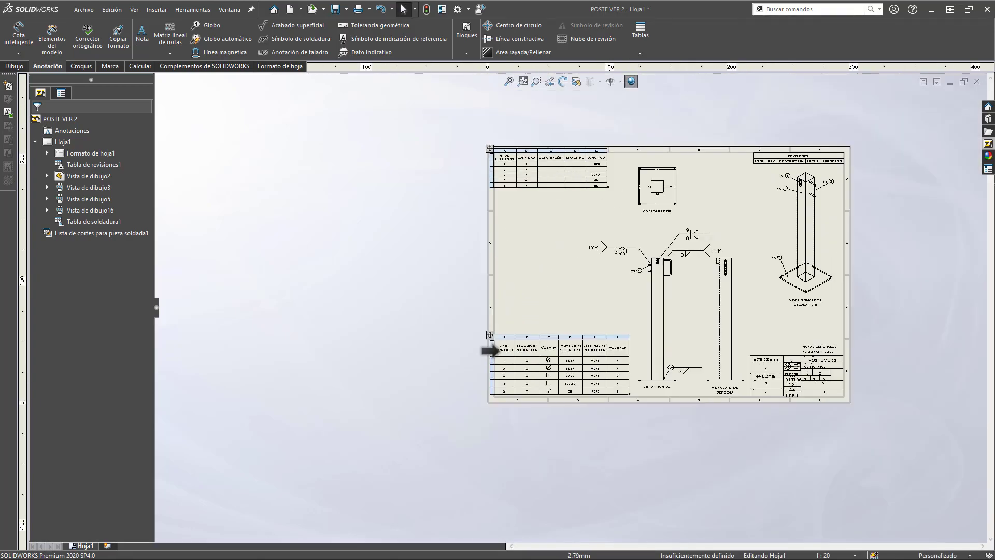
scroll(519, 349, down, 5)
click(529, 298)
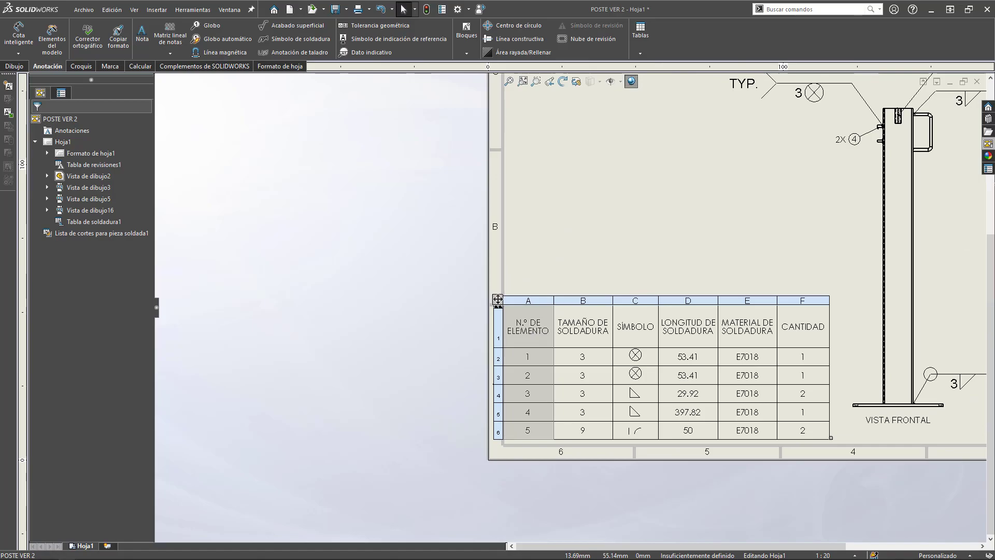
right_click(528, 297)
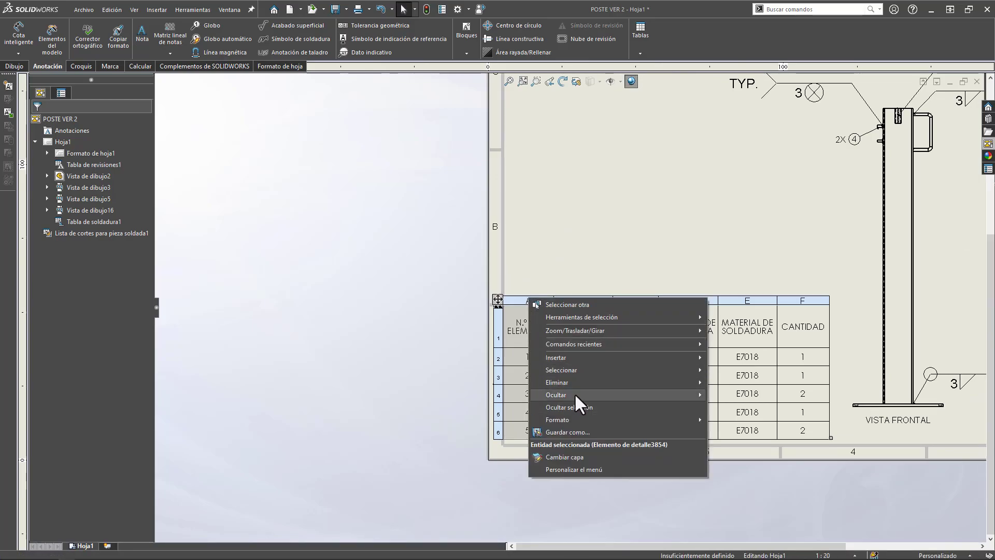
mouse_move(574, 393)
click(746, 407)
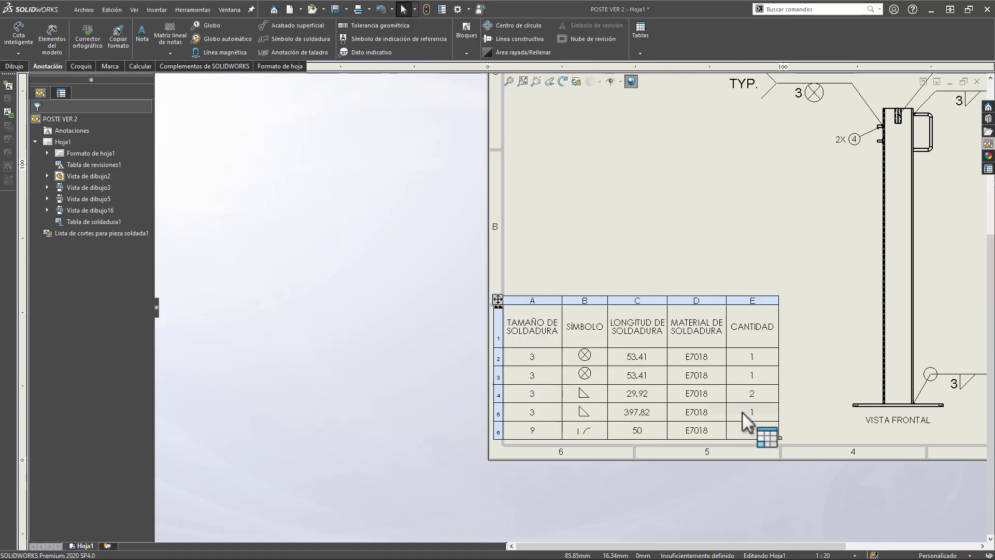
scroll(591, 404, up, 3)
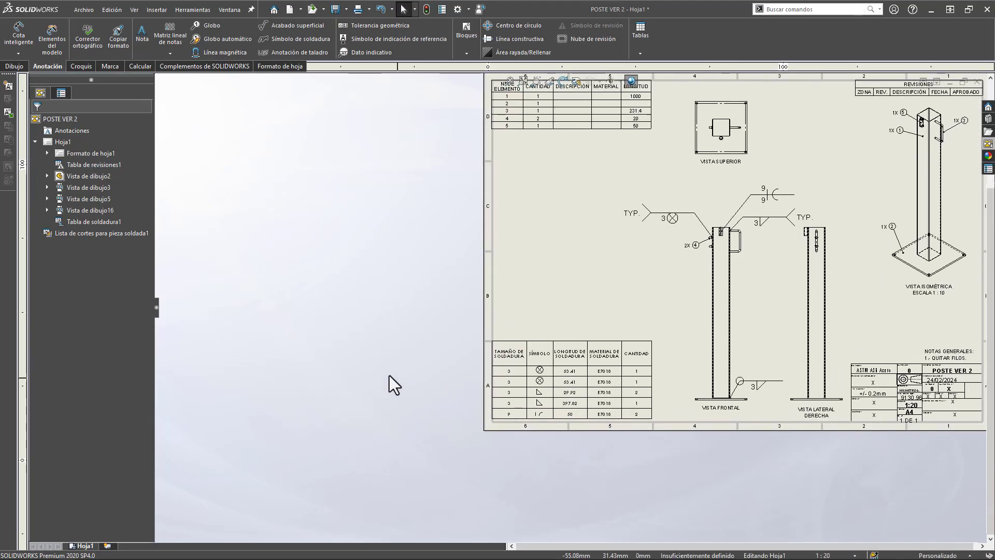
- Examine the weld table, cut list, balloons and weld symbols across the whole sheet
scroll(574, 417, down, 3)
middle_drag(594, 423, 536, 452)
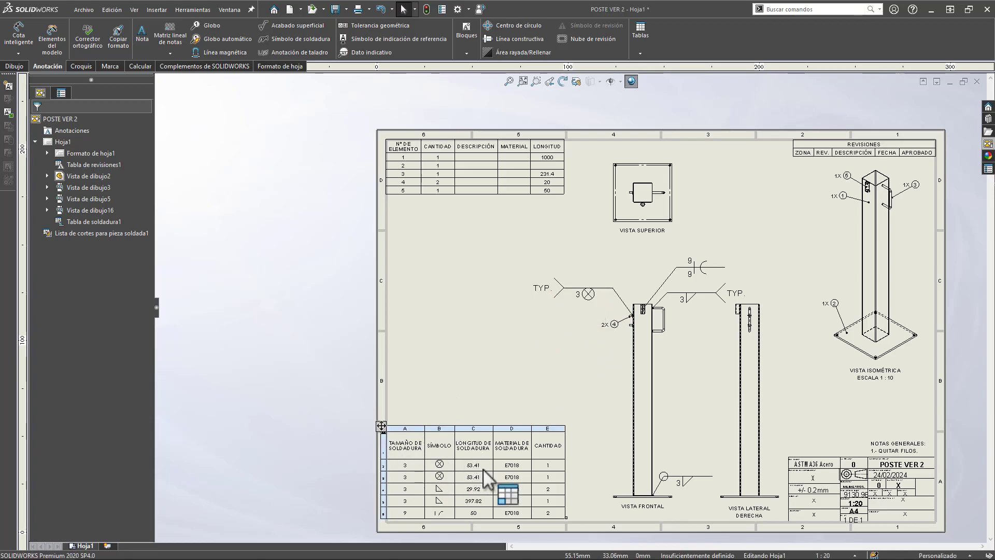
scroll(490, 464, down, 2)
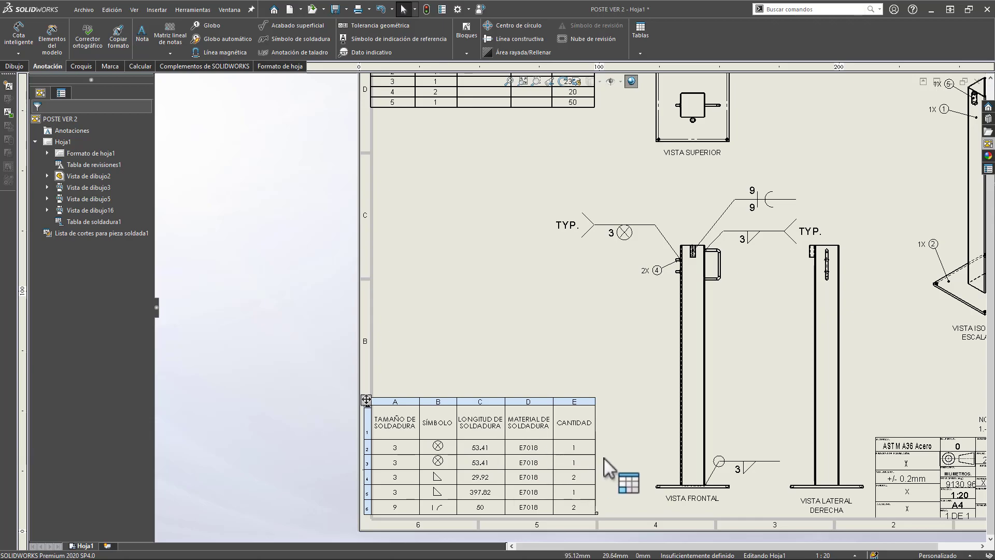
middle_drag(616, 449, 608, 453)
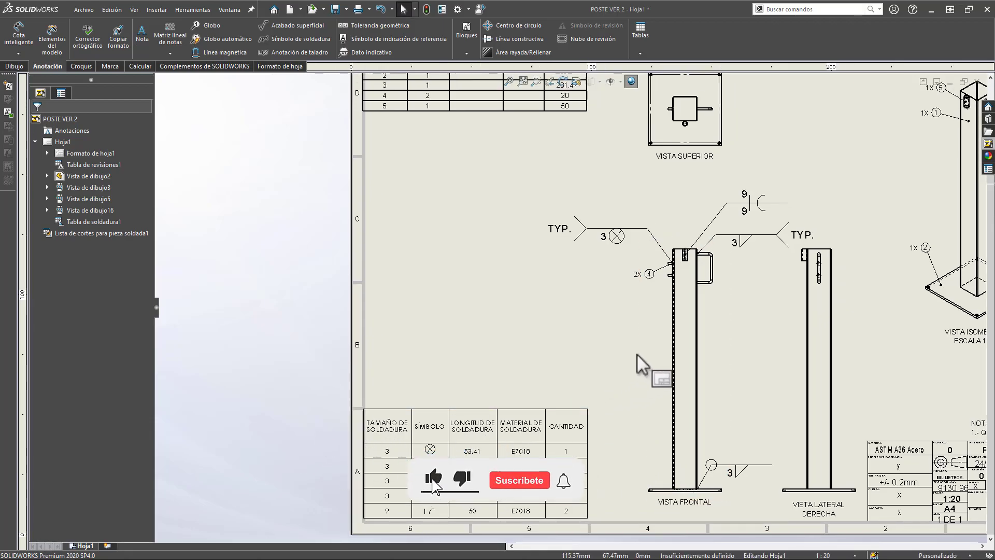
scroll(610, 371, up, 1)
middle_drag(610, 372, 498, 466)
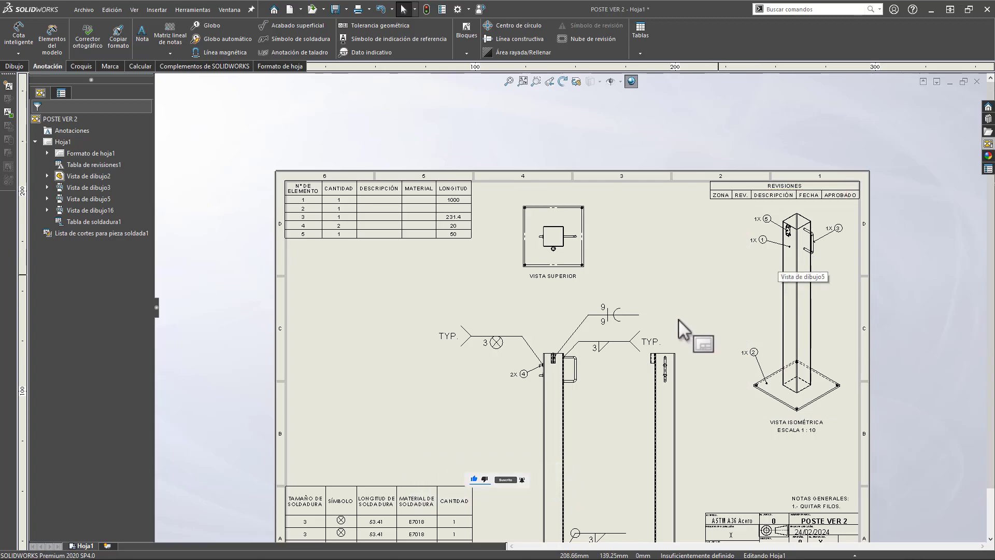
middle_drag(431, 471, 479, 460)
middle_drag(443, 502, 465, 428)
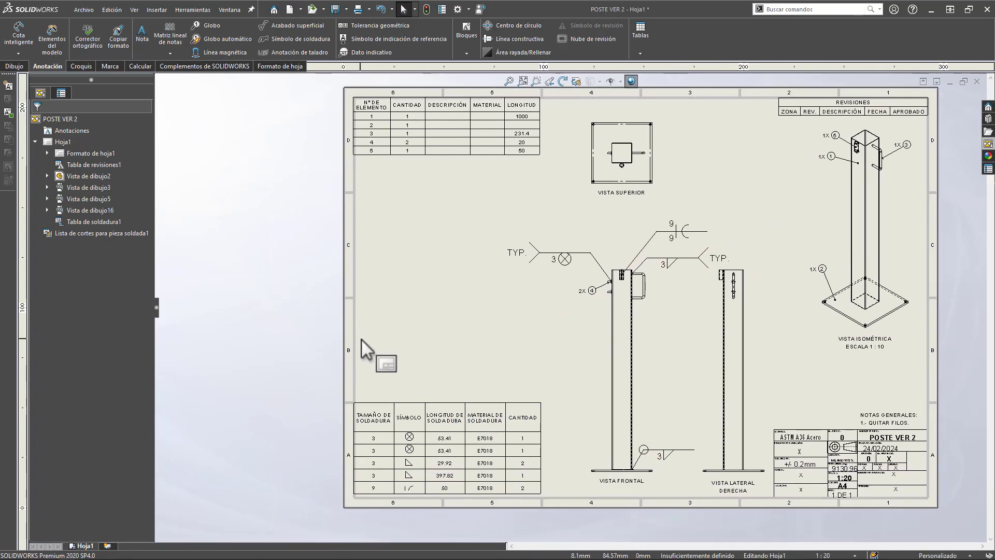
scroll(469, 430, down, 2)
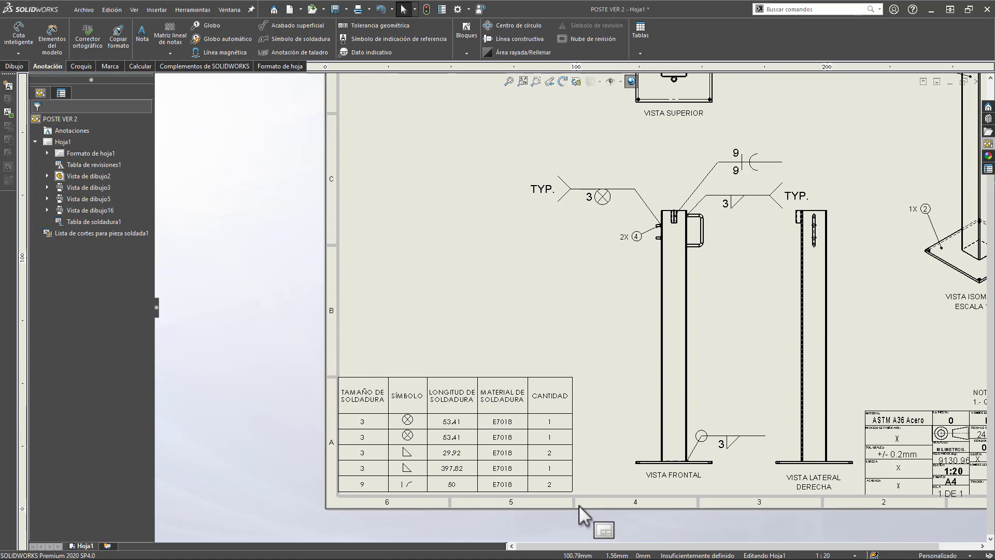
scroll(580, 505, up, 2)
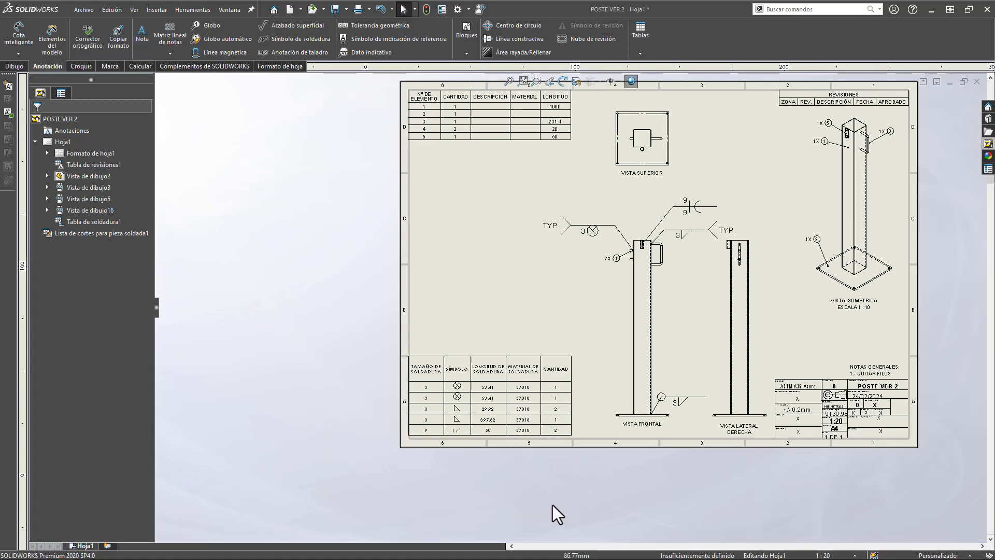
middle_drag(574, 331, 561, 389)
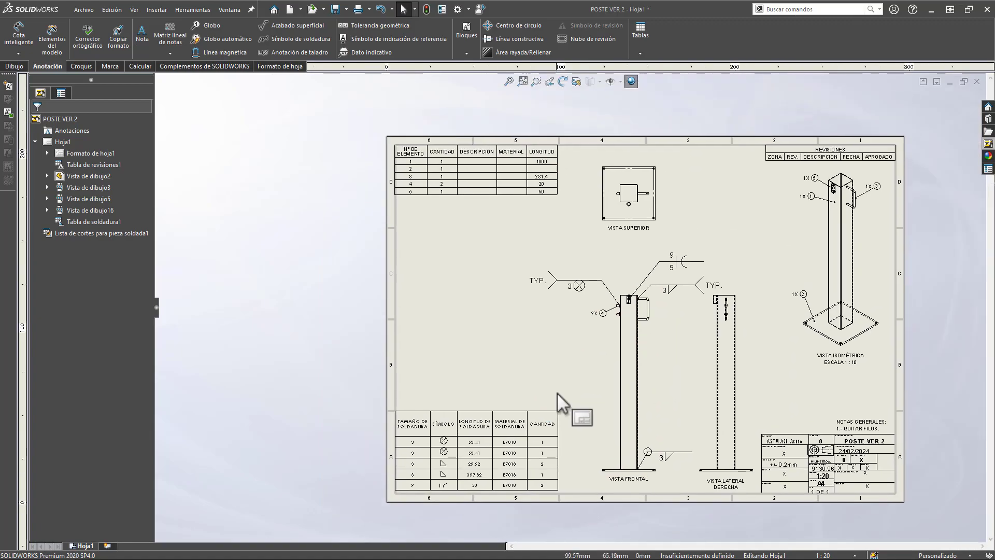
scroll(589, 288, down, 2)
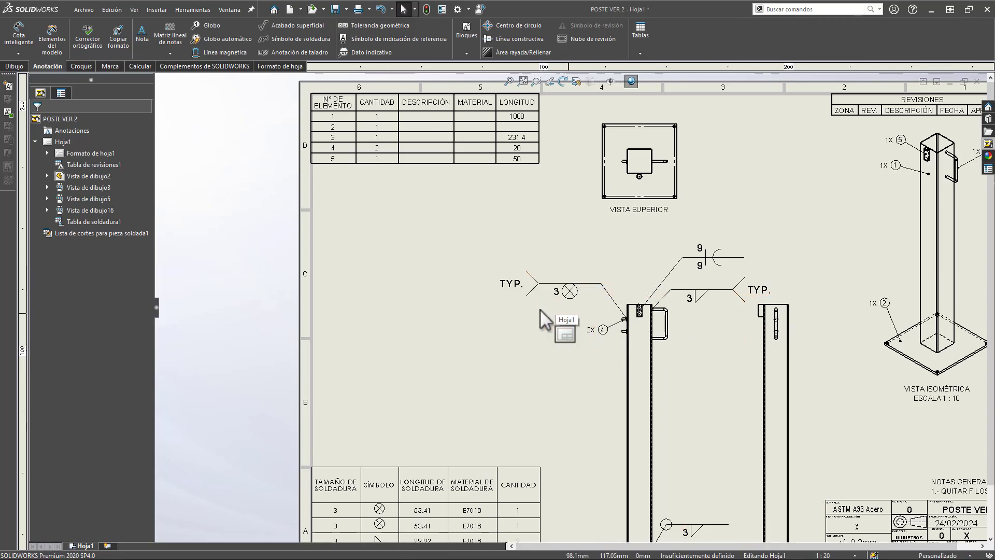
- Move the front view with its weld symbols slightly left, away from the right side view
scroll(570, 295, up, 3)
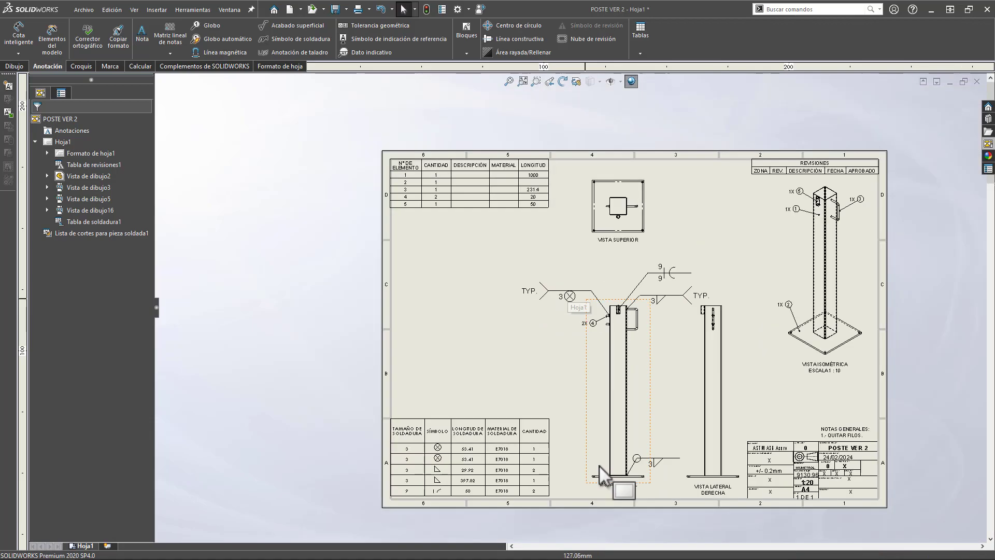
drag(576, 432, 555, 435)
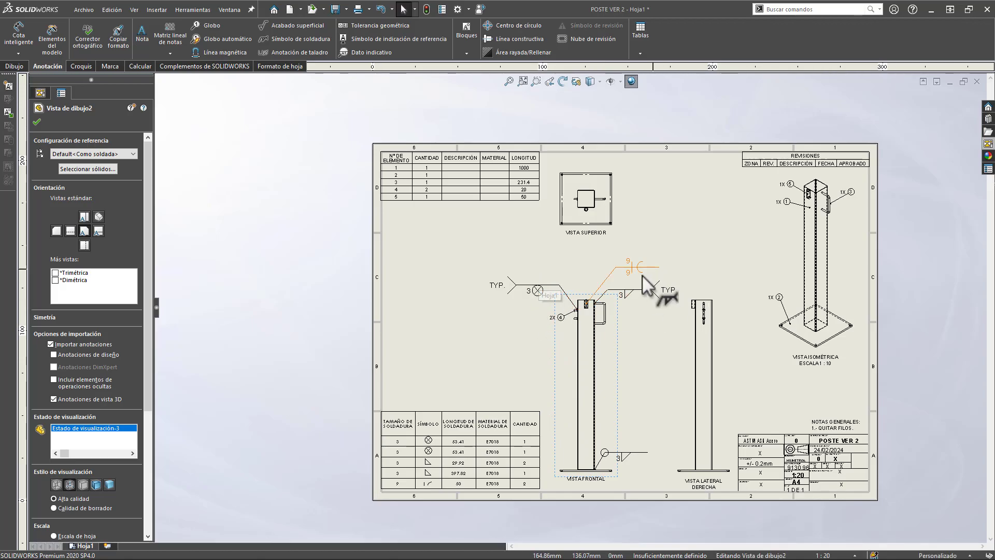
scroll(478, 437, down, 5)
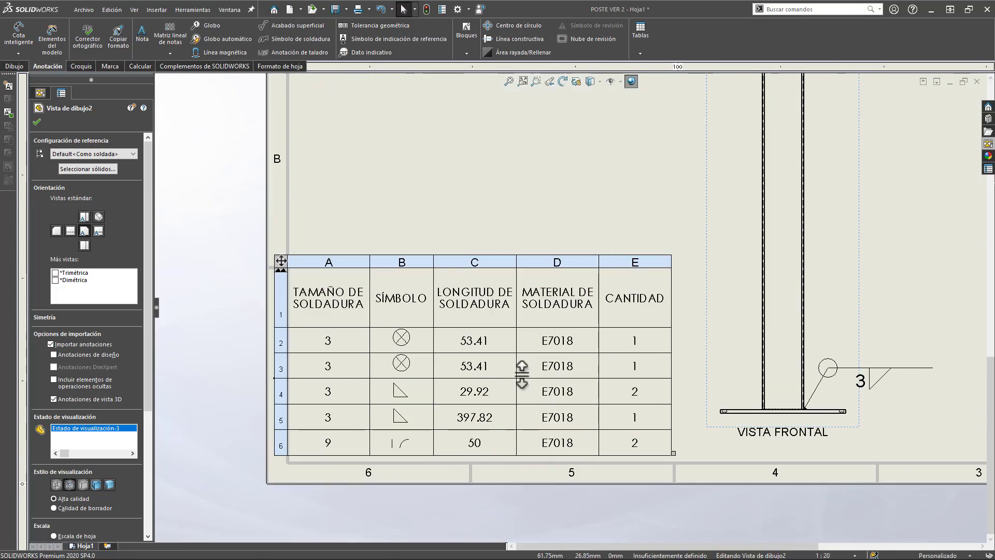
scroll(523, 372, up, 6)
click(358, 344)
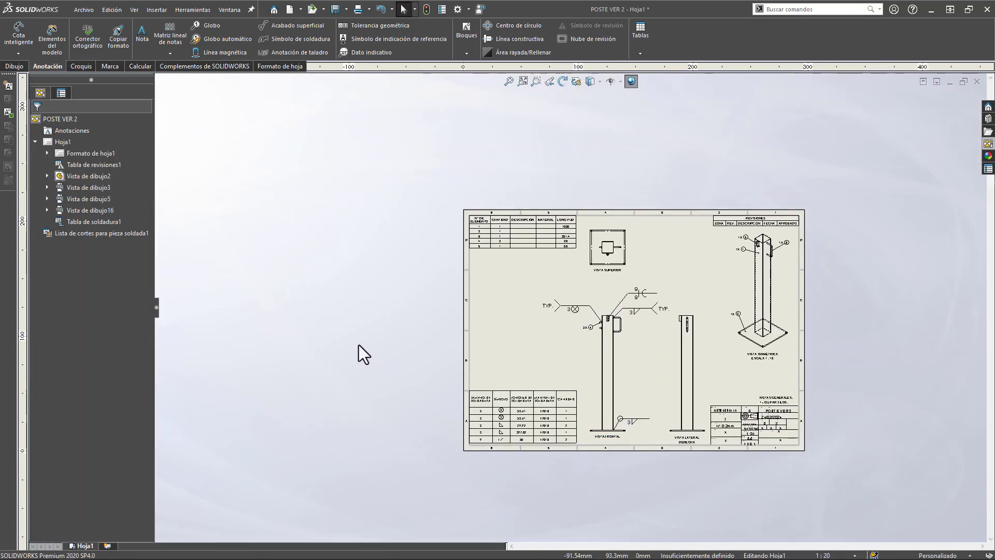
key(f)
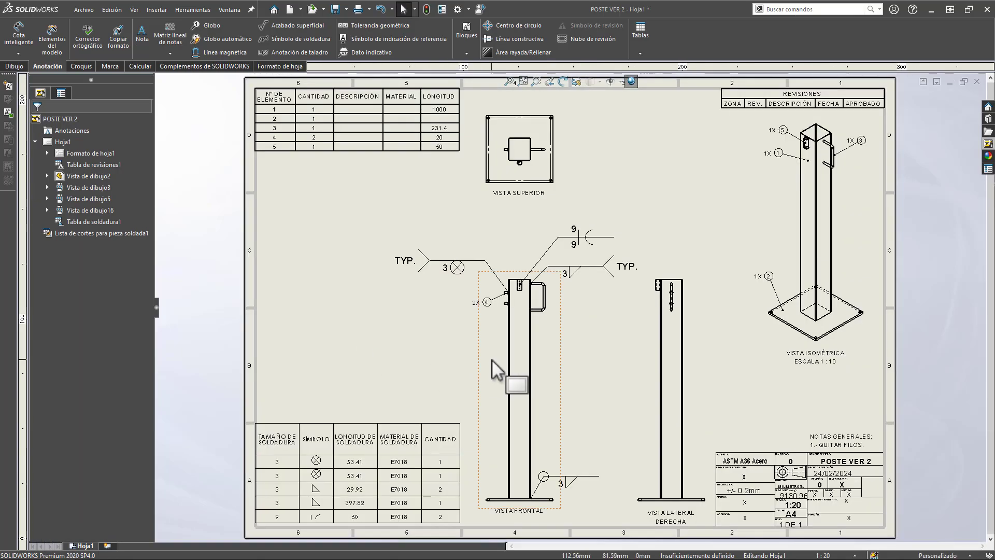
click(437, 350)
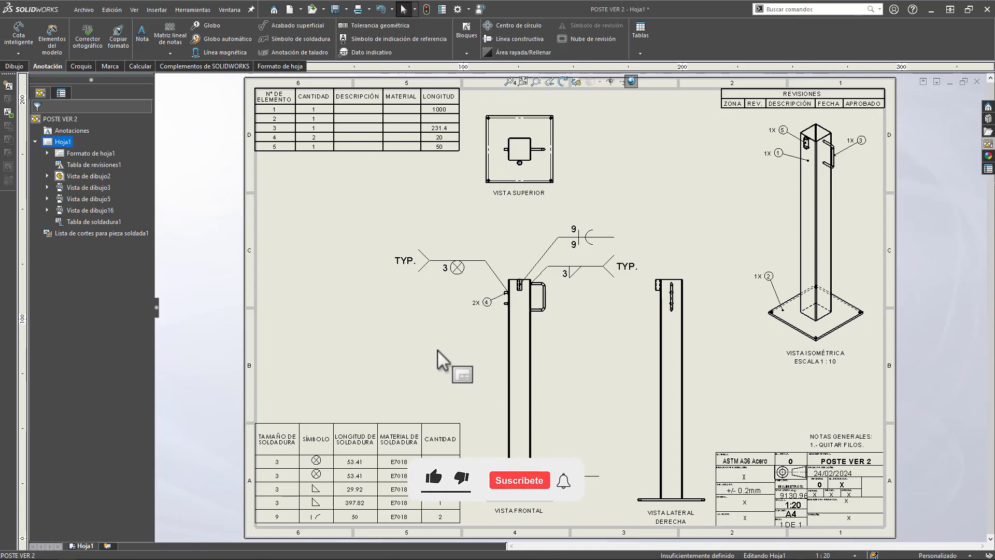